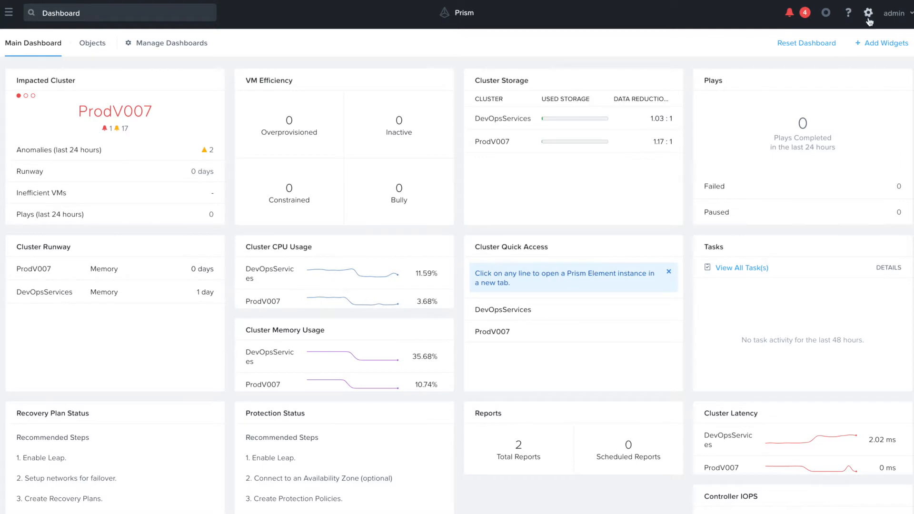
Step: Open cluster ProdV007 in Prism Element and view its Data-at-Rest Encryption settings, showing software encryption enabled
left_click(868, 13)
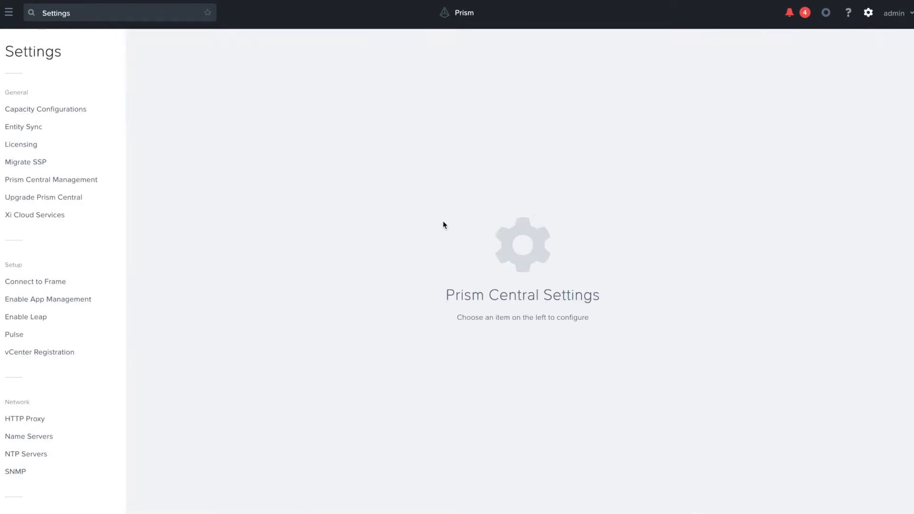
left_click(95, 180)
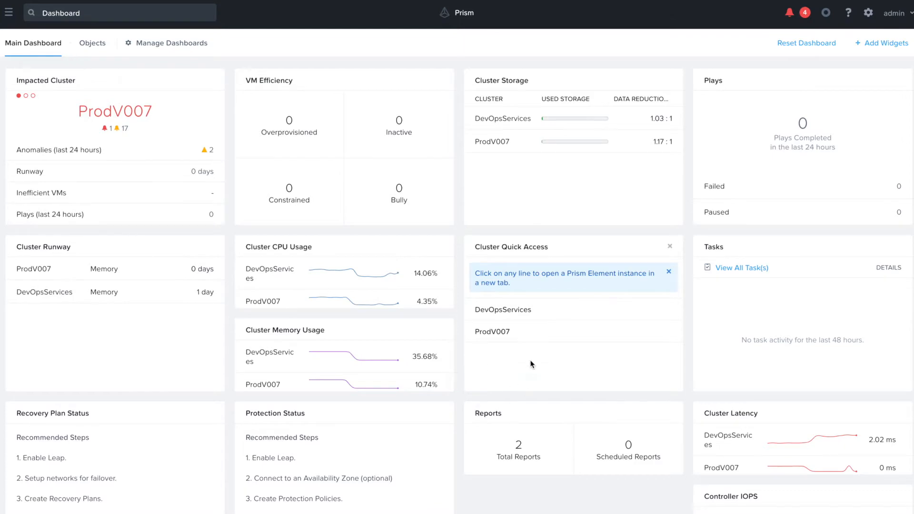
left_click(499, 334)
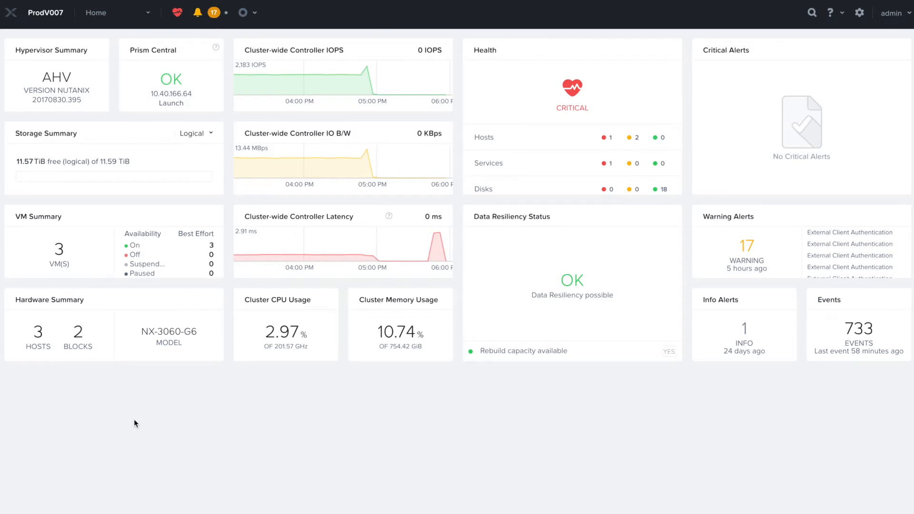
left_click(859, 13)
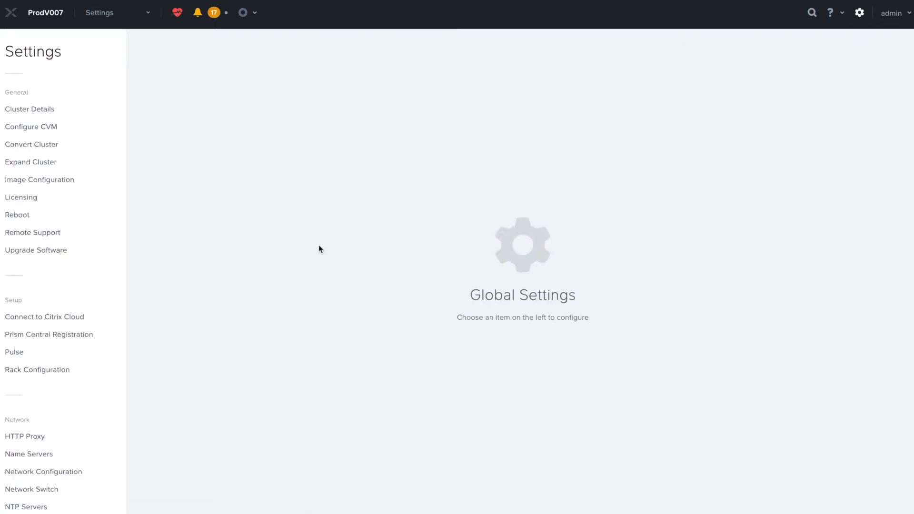
left_click(103, 248)
scroll(104, 249, "down", 5)
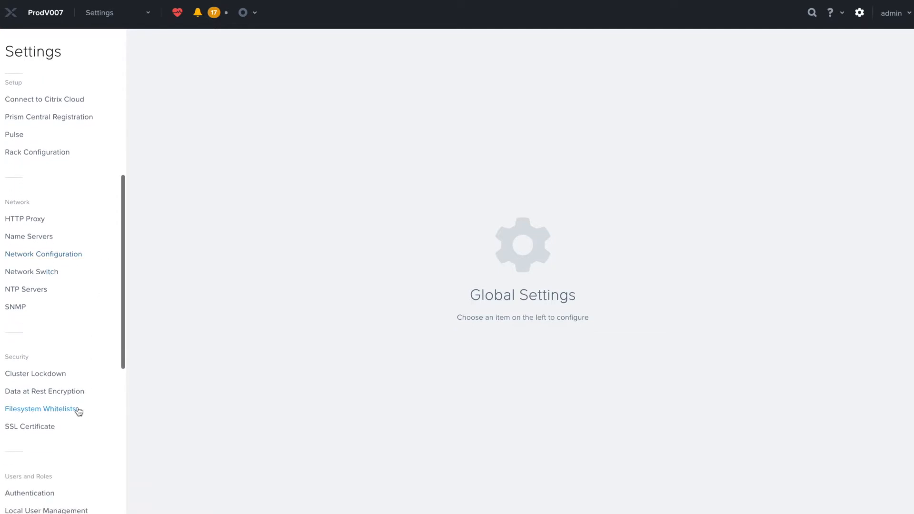
left_click(71, 391)
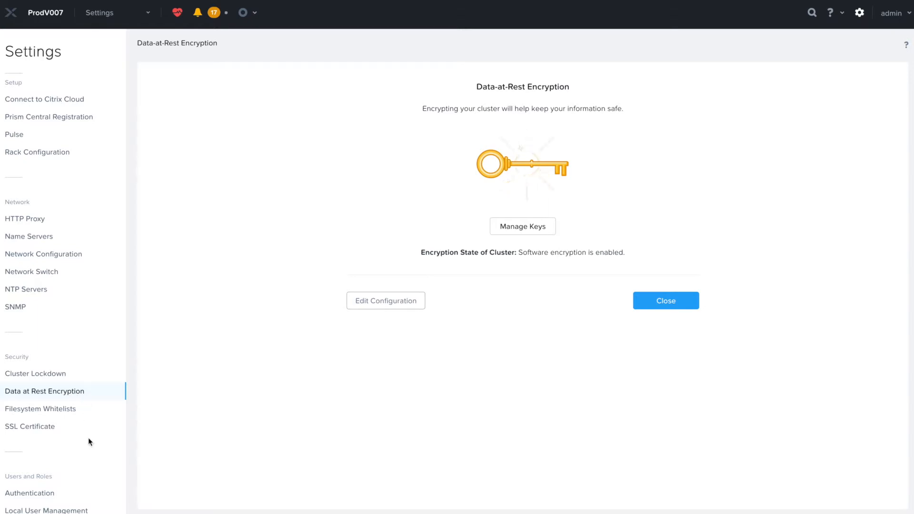
Step: Return to the home dashboard and open Services > Objects, which lists no object stores yet
left_click(117, 17)
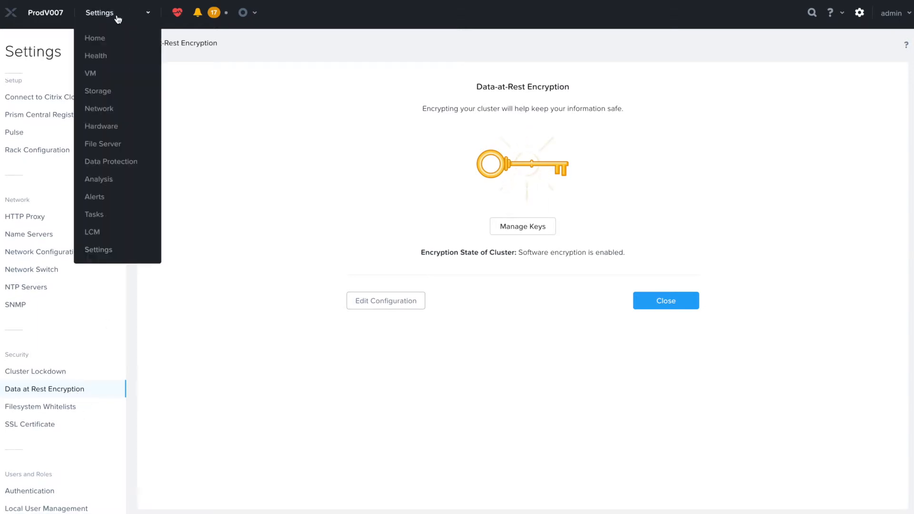
left_click(101, 36)
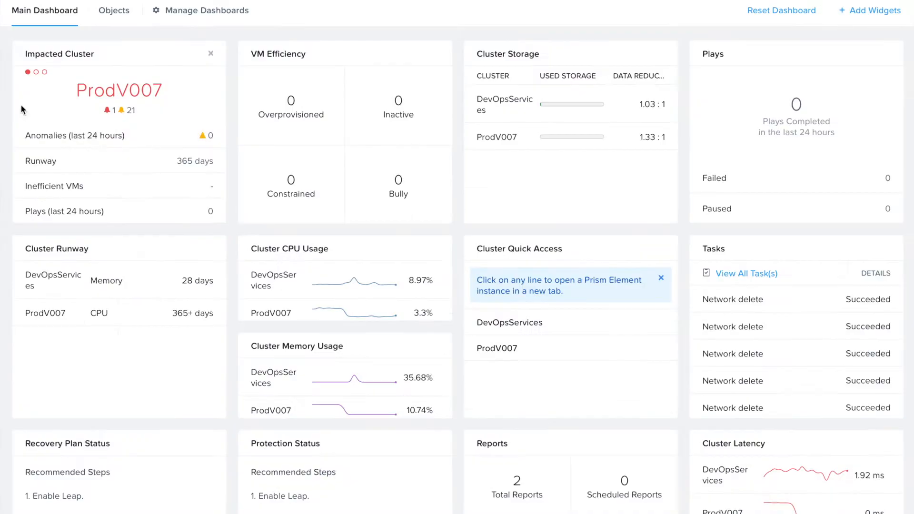
left_click(19, 5)
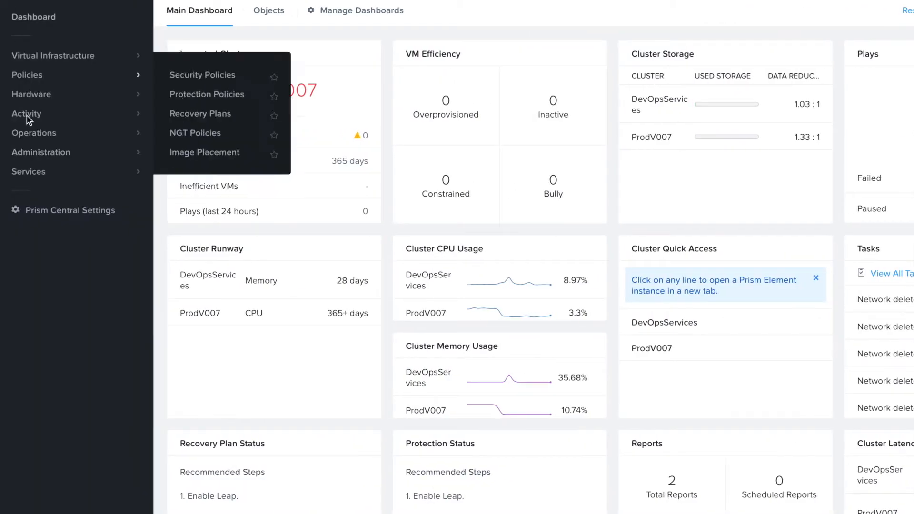
mouse_move(30, 172)
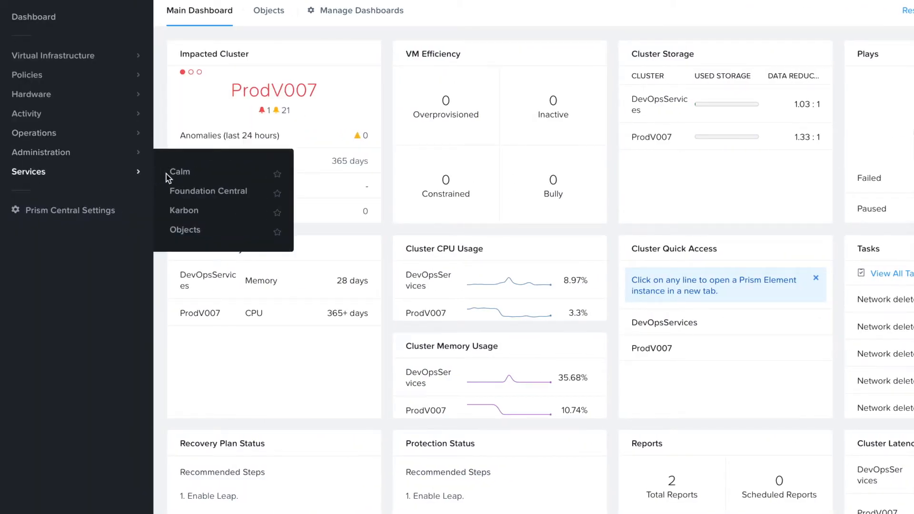
left_click(184, 229)
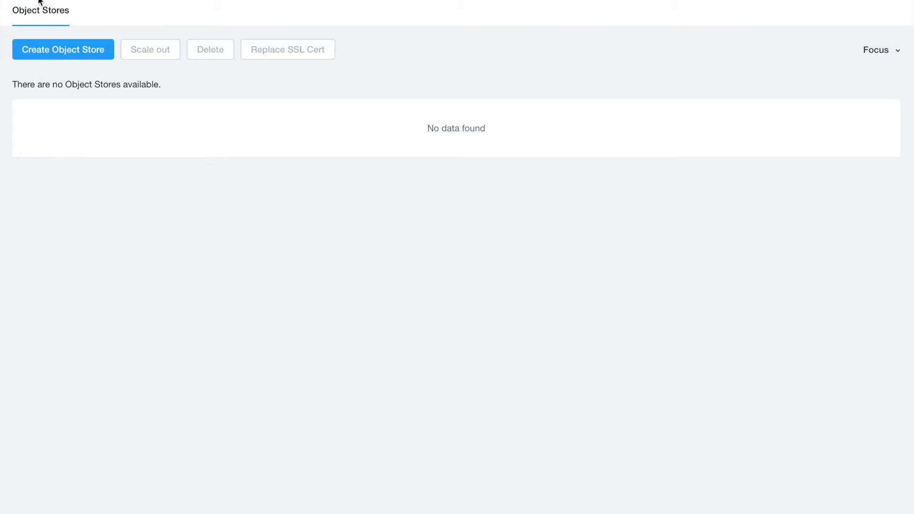
left_click(19, 1)
mouse_move(36, 151)
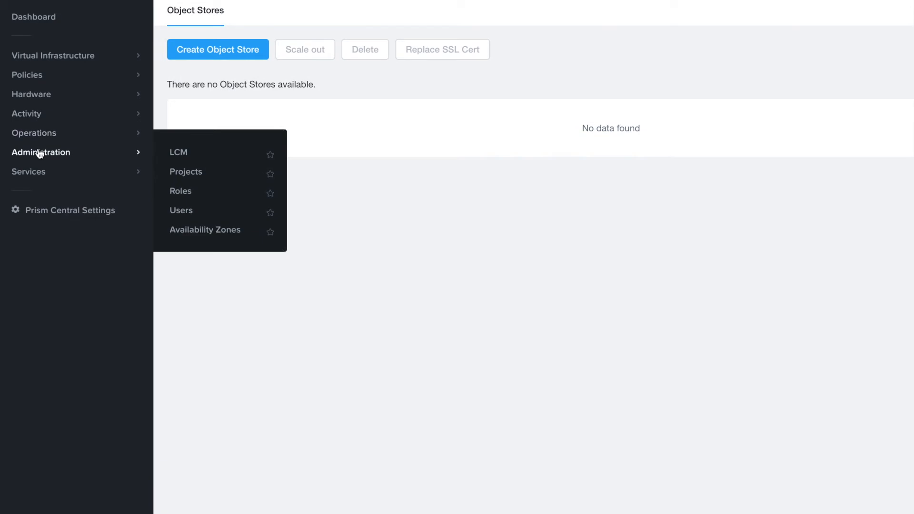
left_click(178, 154)
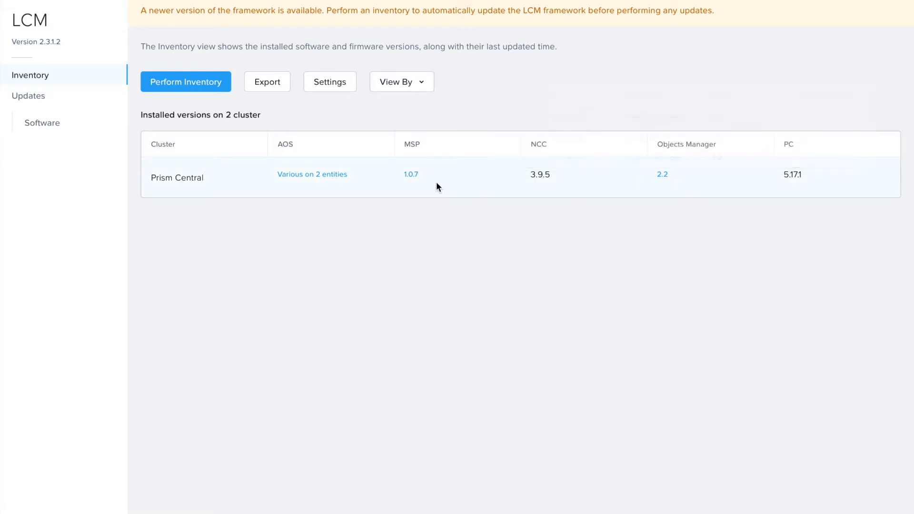
mouse_move(413, 178)
left_click(16, 0)
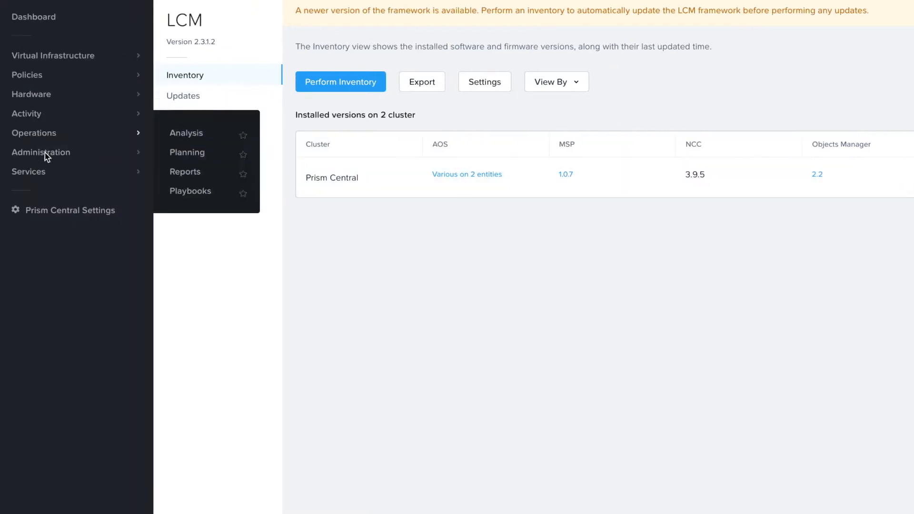
mouse_move(42, 173)
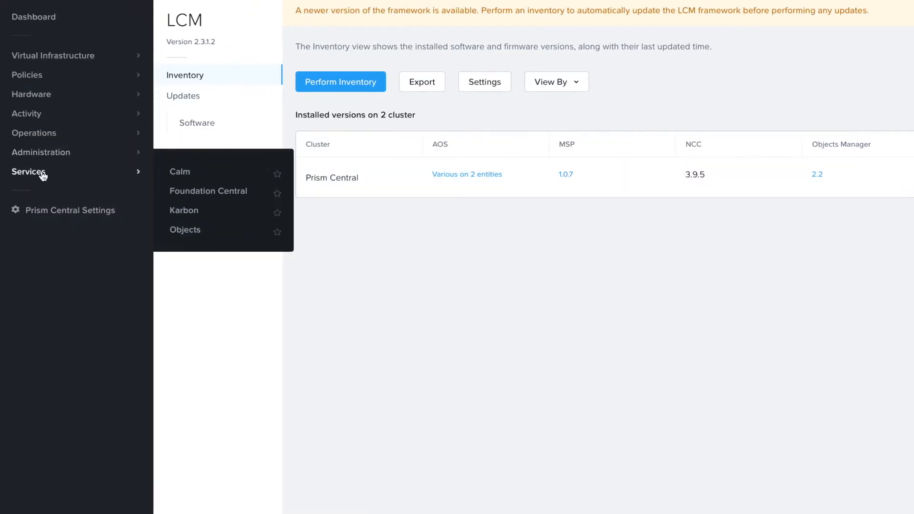
left_click(192, 228)
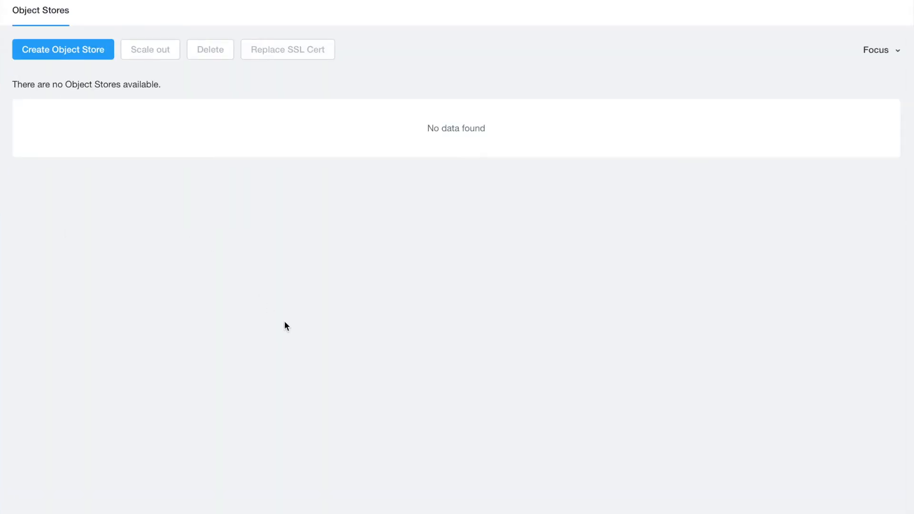
Step: Start Create Object Store, then open the Objects Software Documentation listing the 2.2 Release Notes and User Guide
left_click(66, 55)
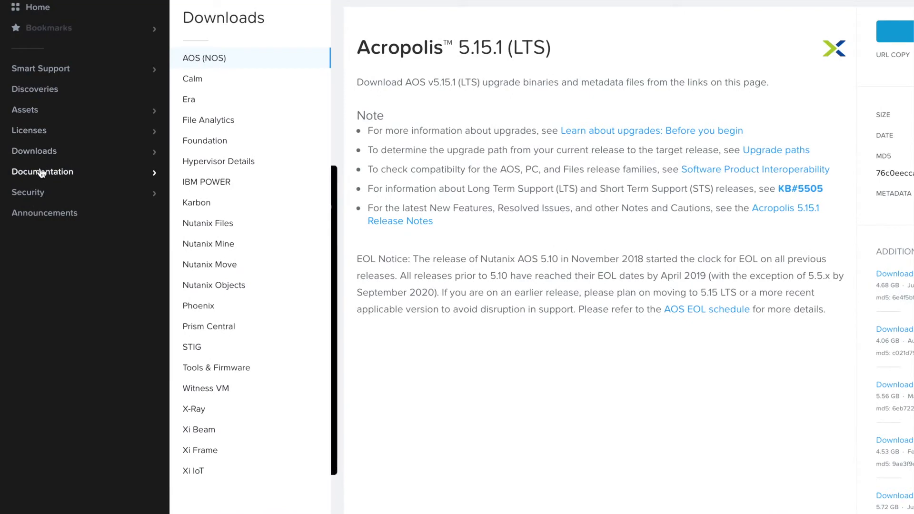
mouse_move(45, 178)
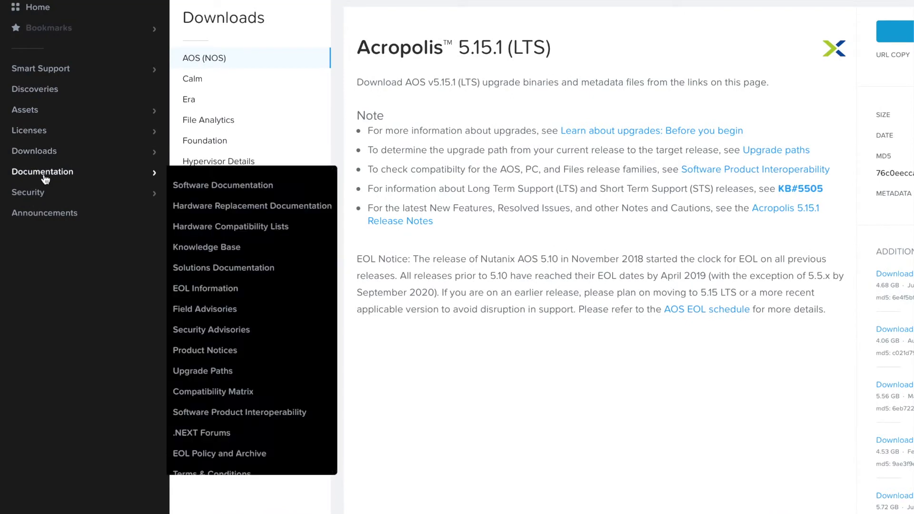
left_click(238, 184)
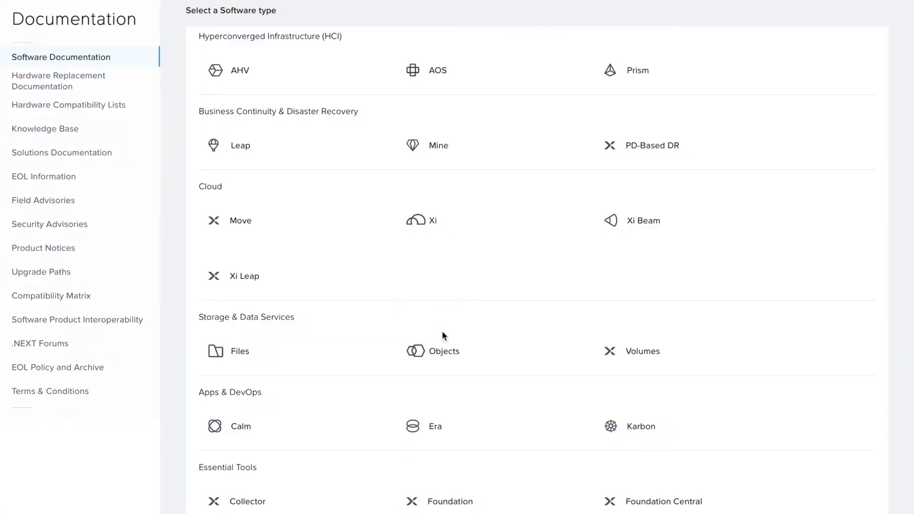
left_click(448, 356)
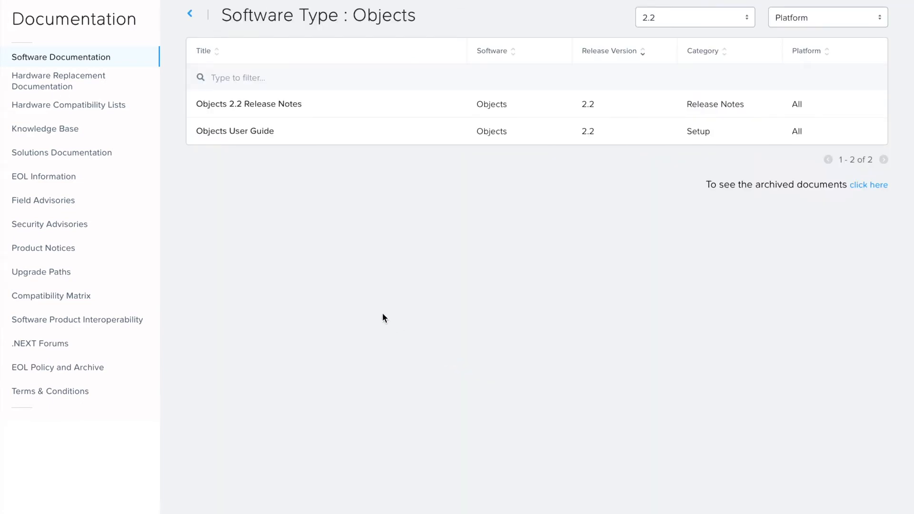
Step: Open the Objects User Guide and read its node sizing, firewall, proxy and Pulse prerequisites
left_click(227, 136)
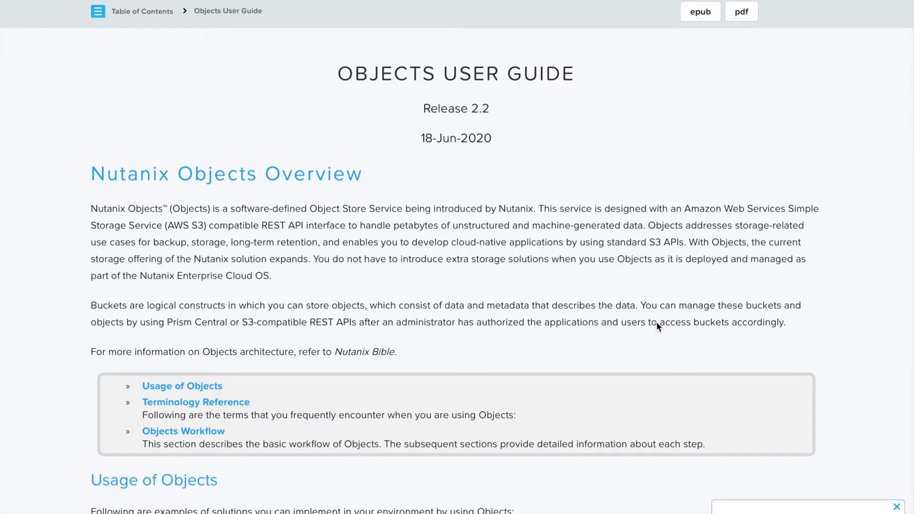
scroll(656, 322, "down", 8)
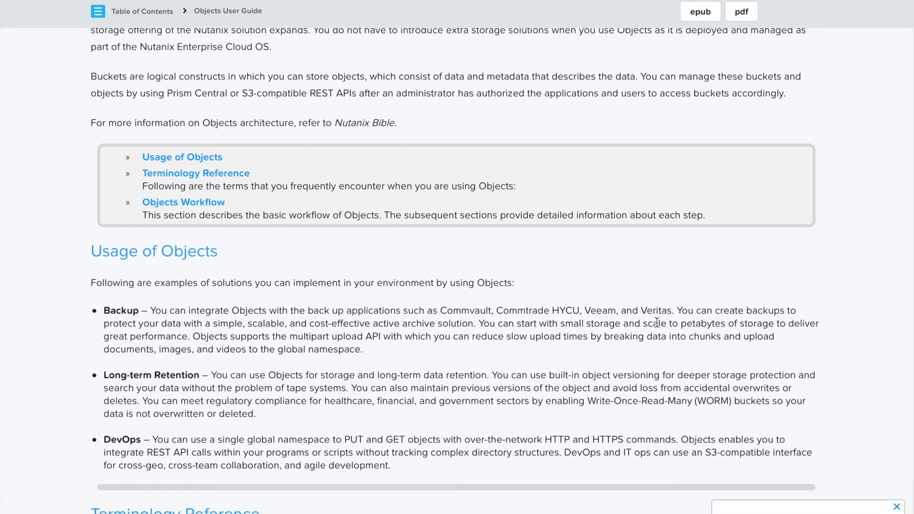
scroll(657, 323, "down", 8)
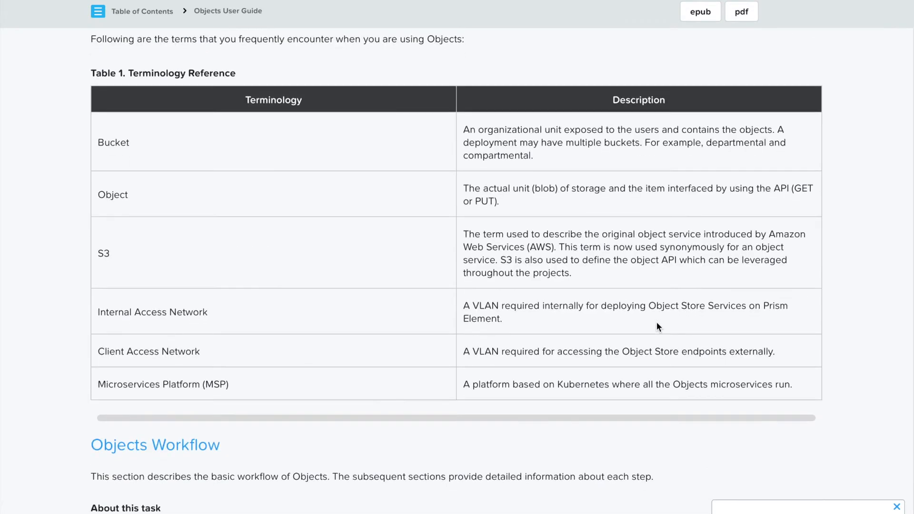
scroll(656, 326, "down", 8)
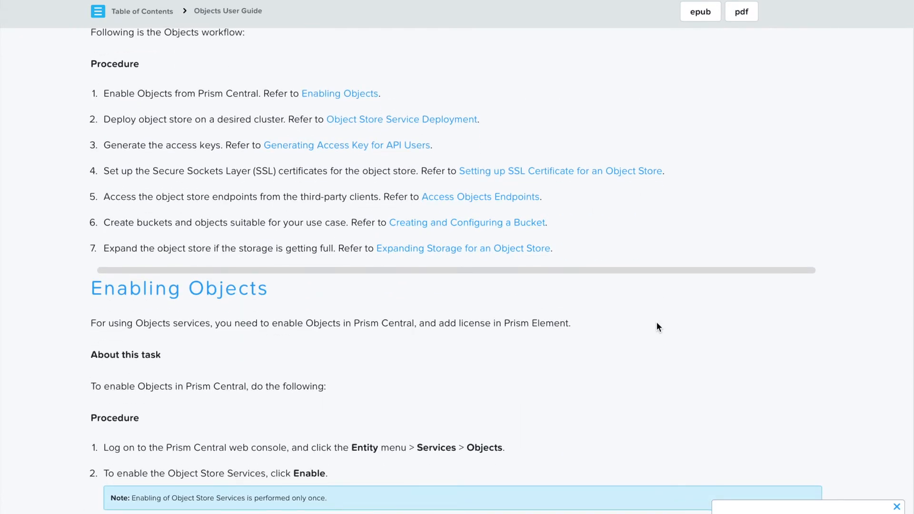
scroll(656, 326, "down", 10)
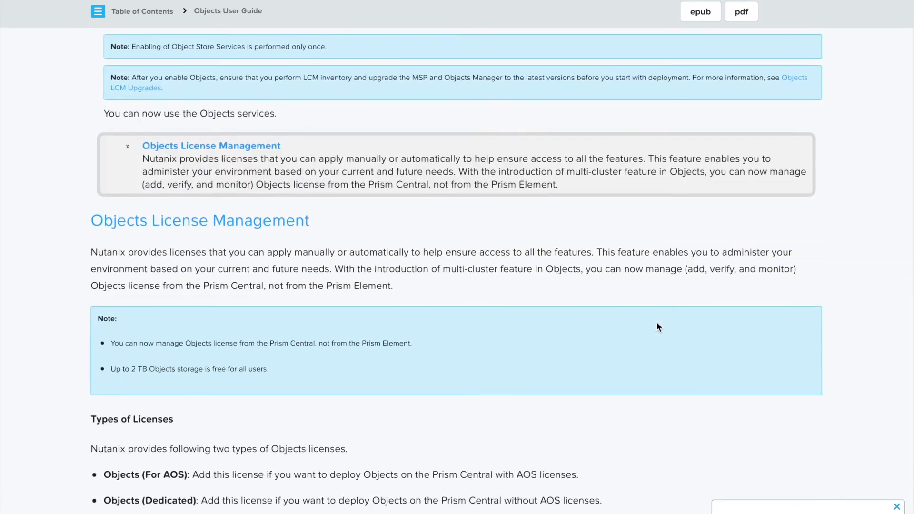
scroll(657, 326, "down", 10)
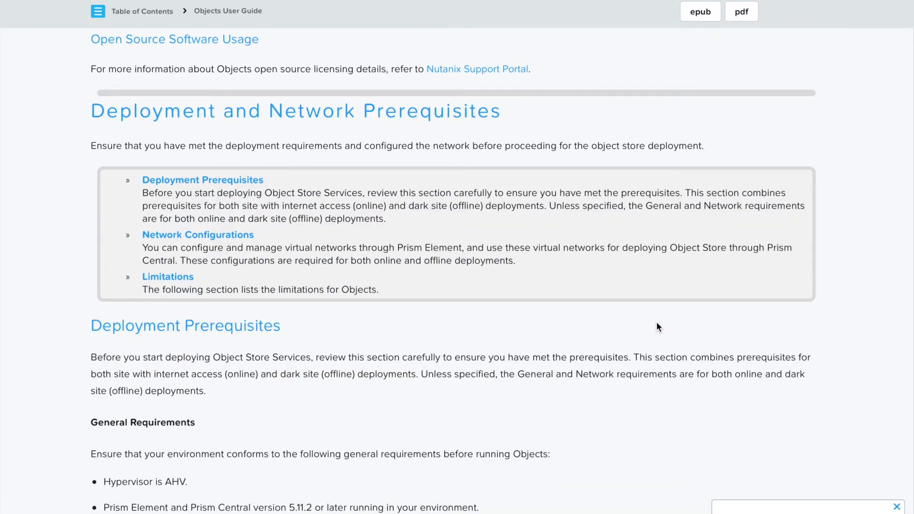
scroll(659, 326, "down", 12)
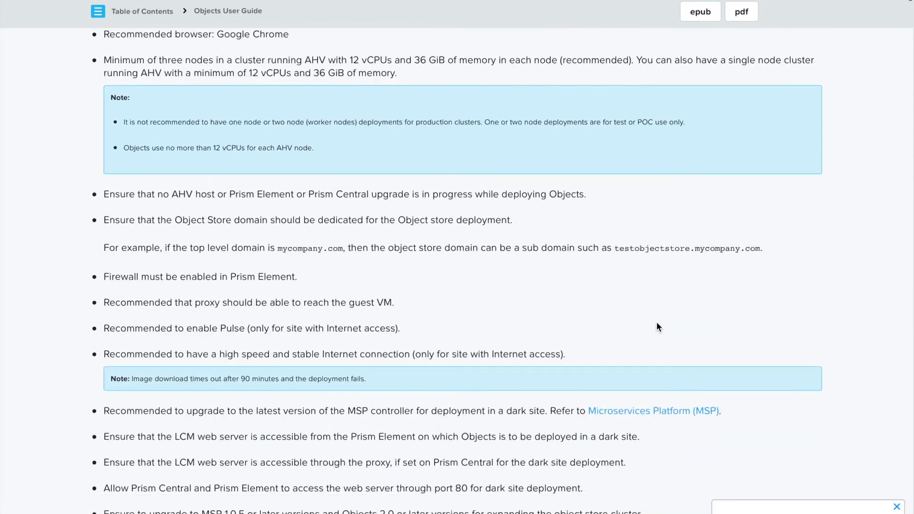
scroll(659, 327, "down", 2)
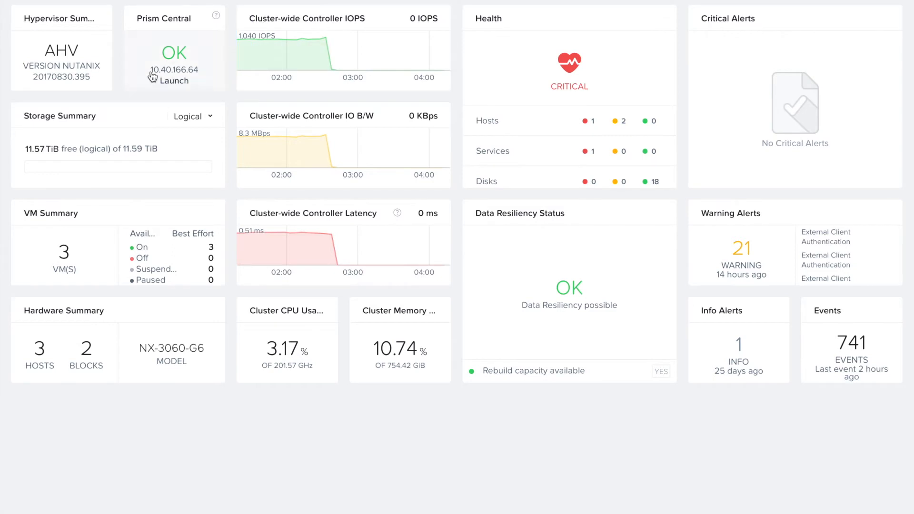
left_click(73, 53)
left_click_drag(72, 53, 54, 52)
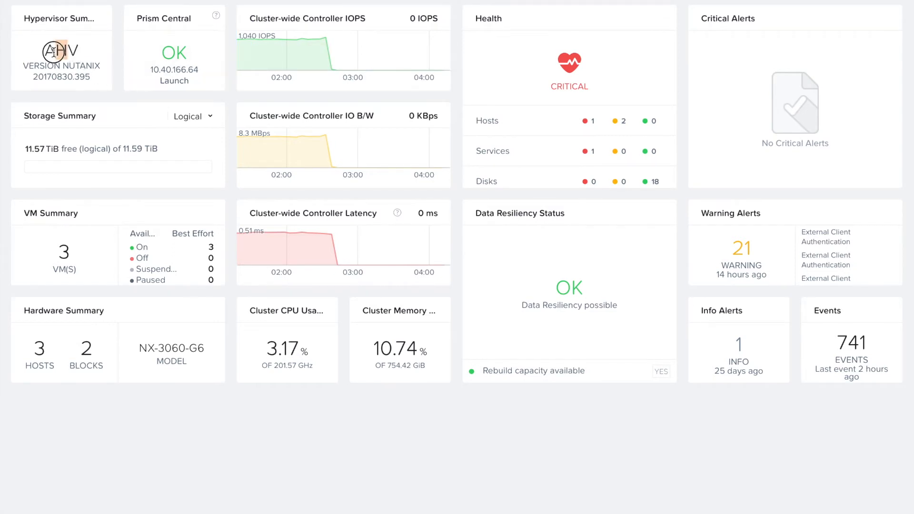
left_click(57, 1)
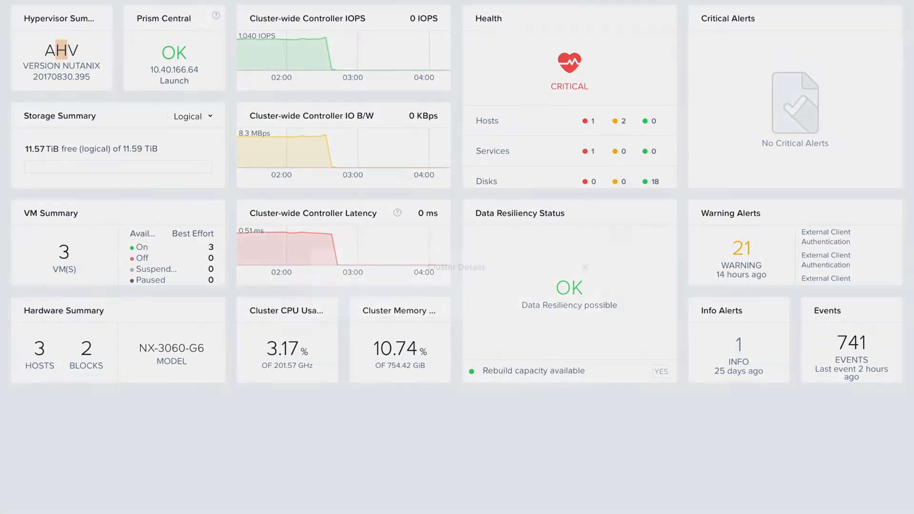
left_click_drag(391, 317, 328, 317)
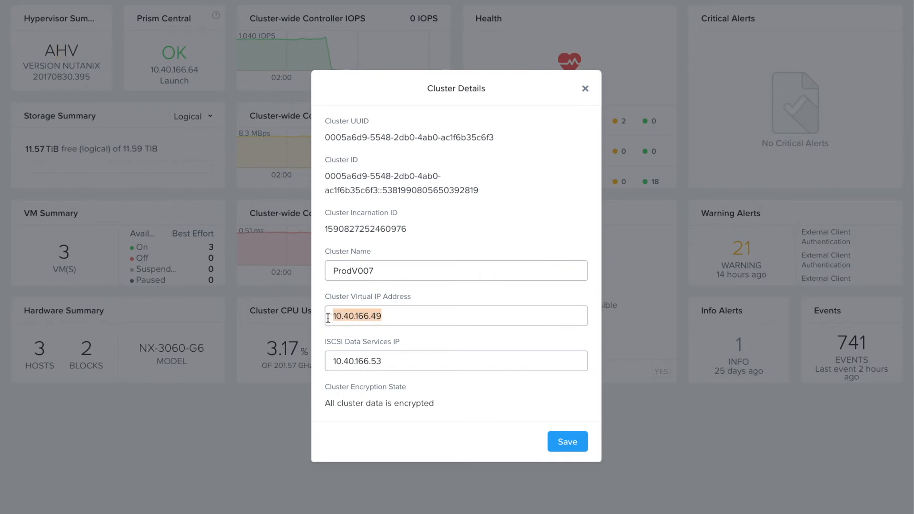
left_click_drag(391, 363, 327, 364)
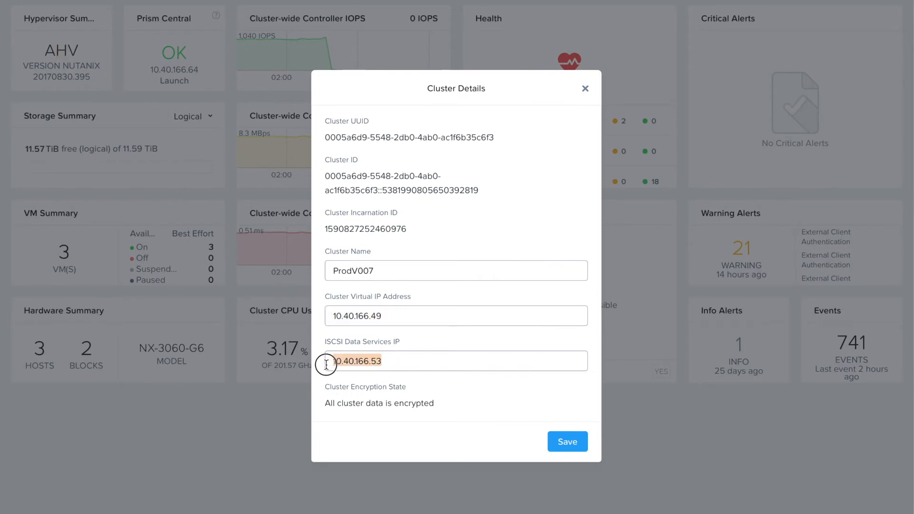
left_click(585, 89)
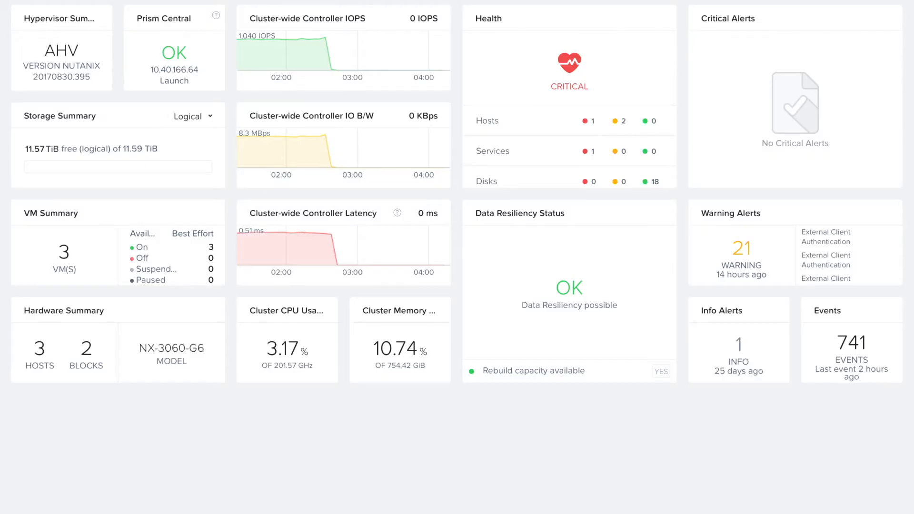
Step: Open Settings > Network Configuration, listing default-network (VLAN 0) and prod-network (VLAN 871)
left_click(117, 1)
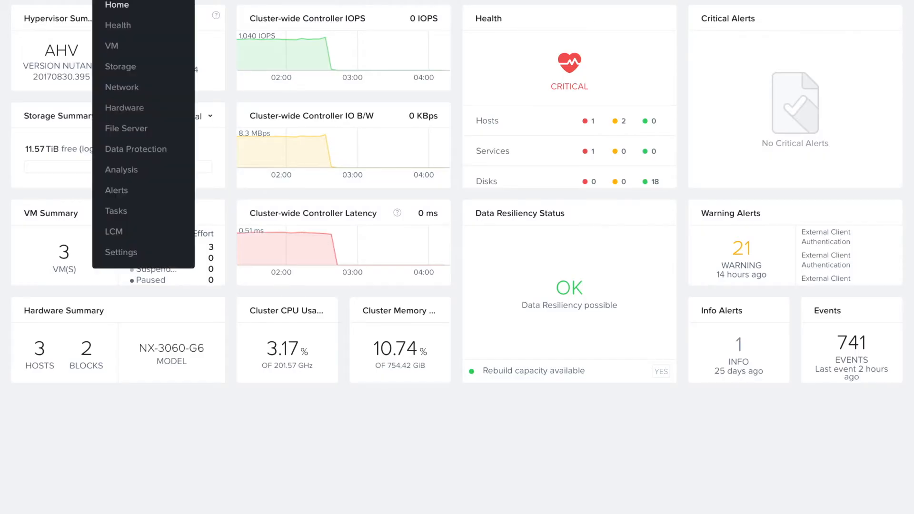
left_click(126, 257)
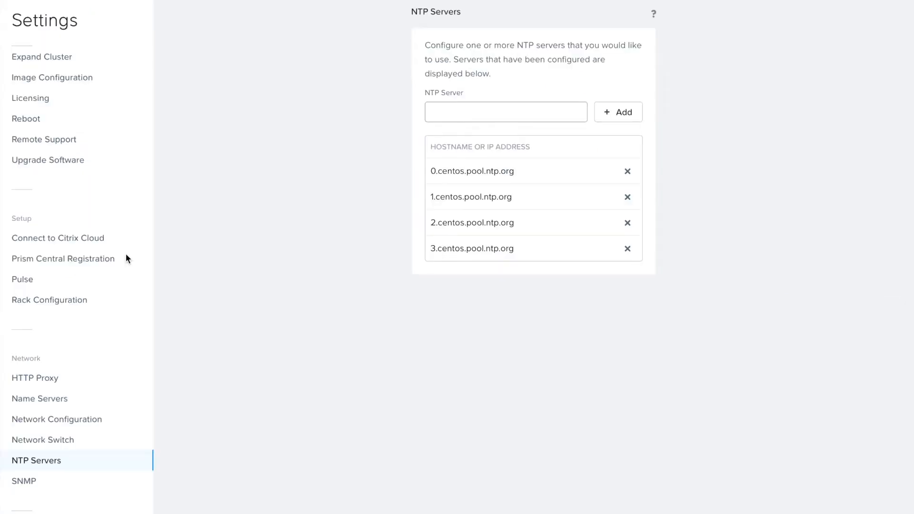
left_click(62, 418)
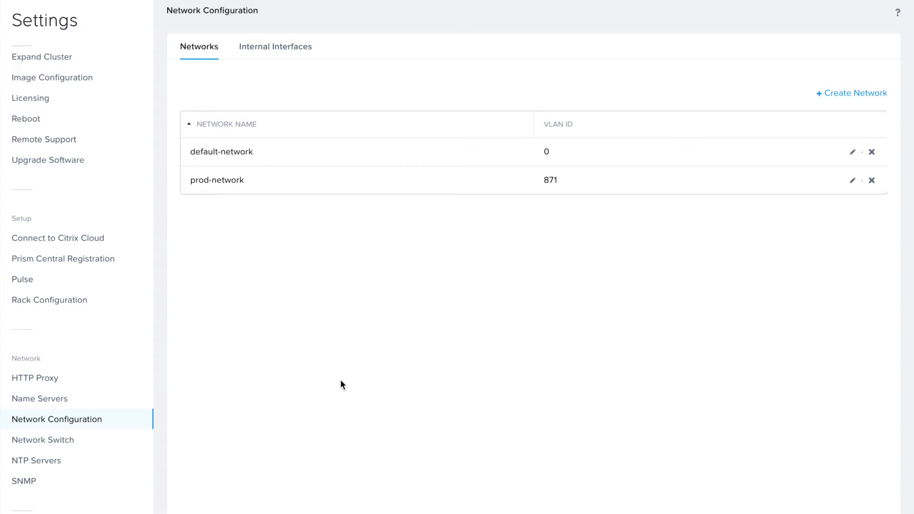
left_click(854, 152)
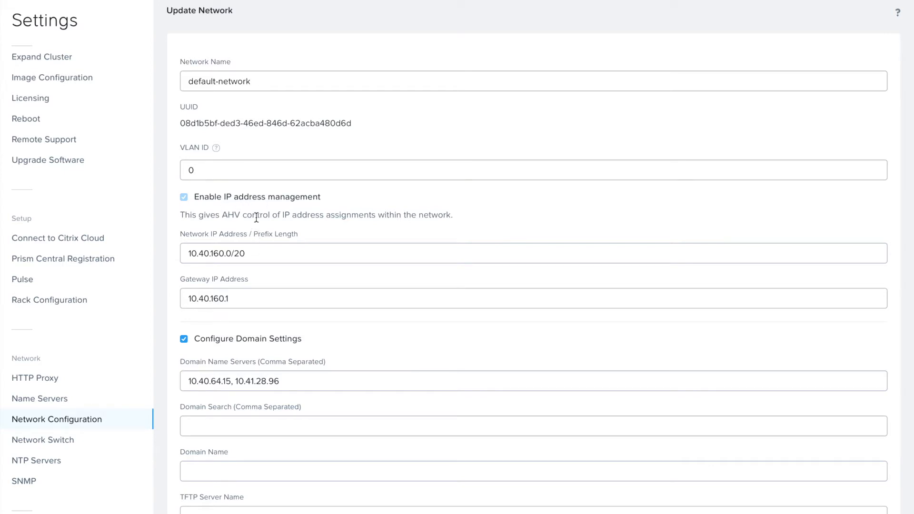
scroll(249, 251, "down", 2)
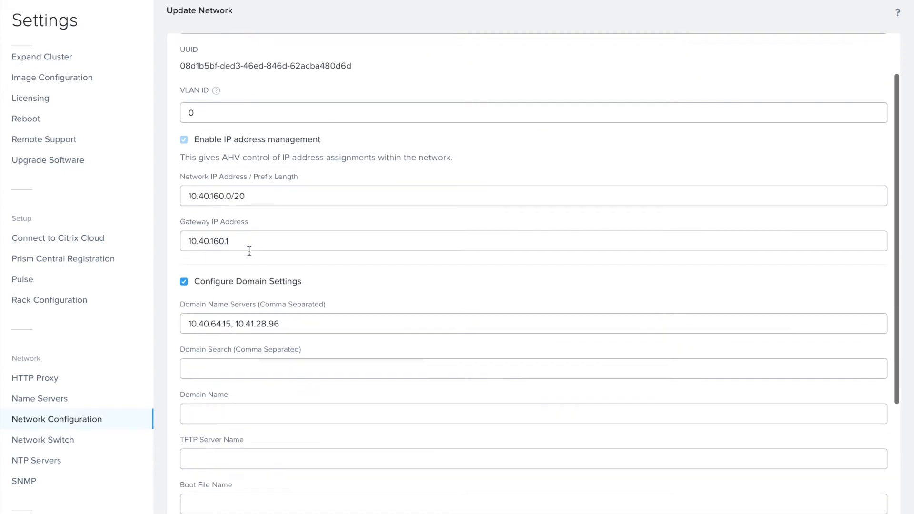
scroll(249, 252, "down", 2)
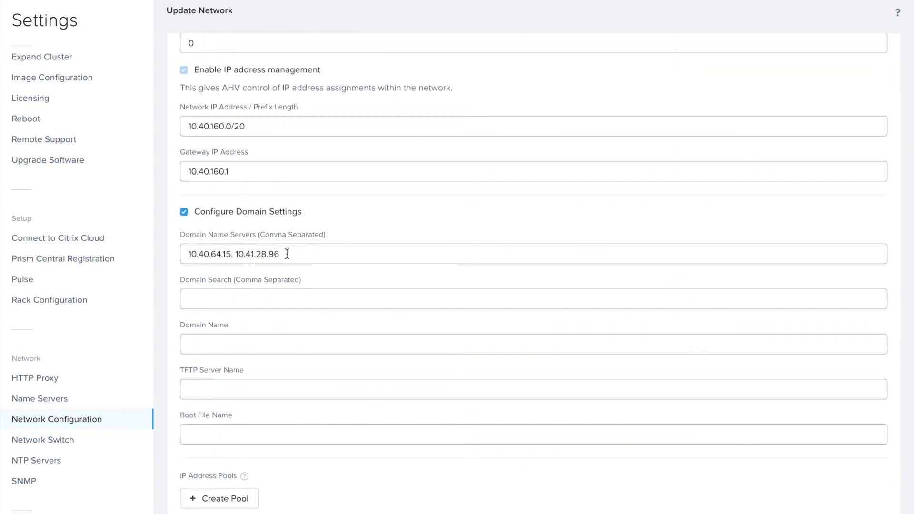
scroll(287, 253, "down", 3)
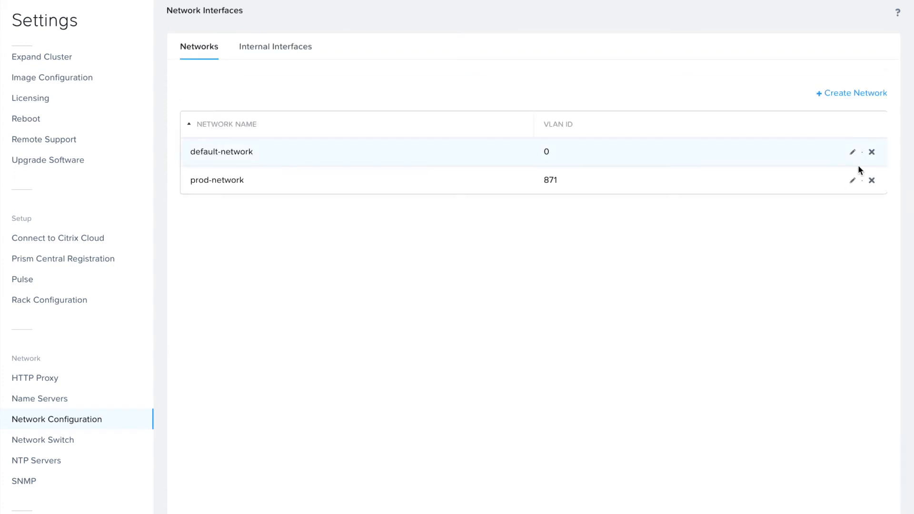
left_click(853, 181)
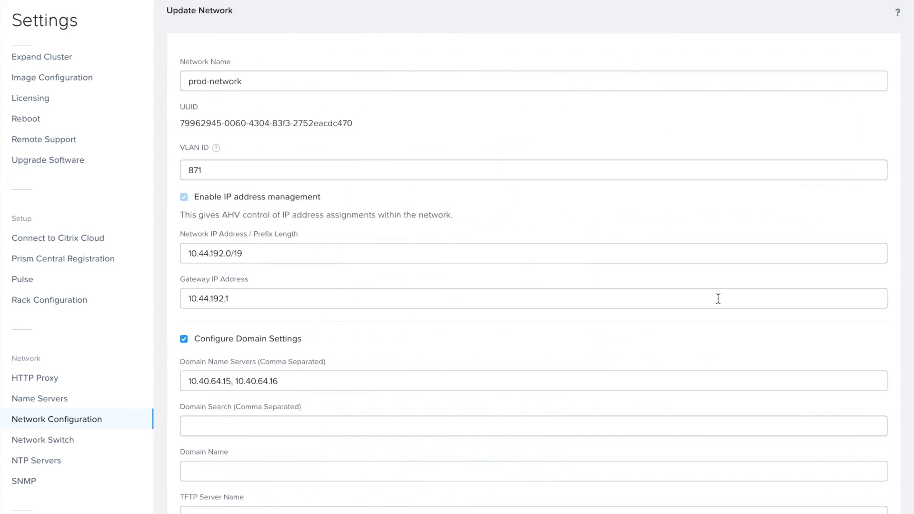
scroll(420, 281, "down", 2)
scroll(421, 281, "down", 3)
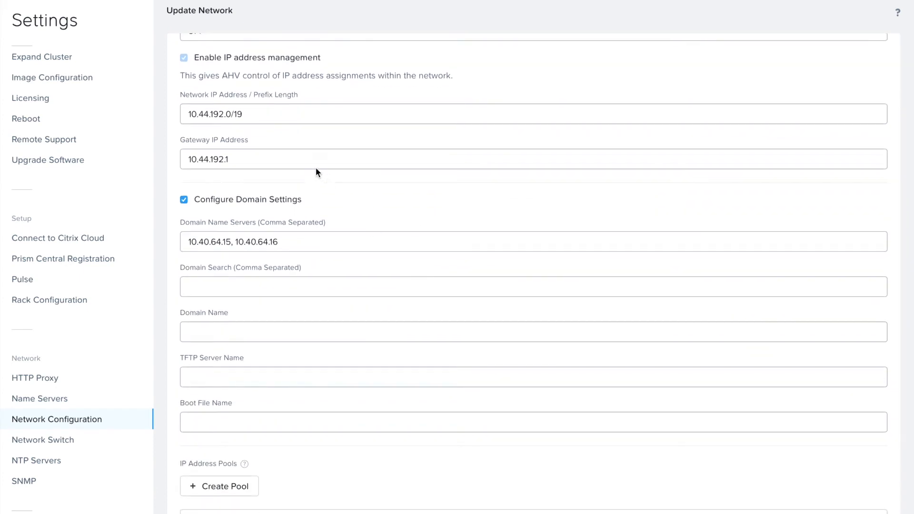
scroll(315, 236, "down", 4)
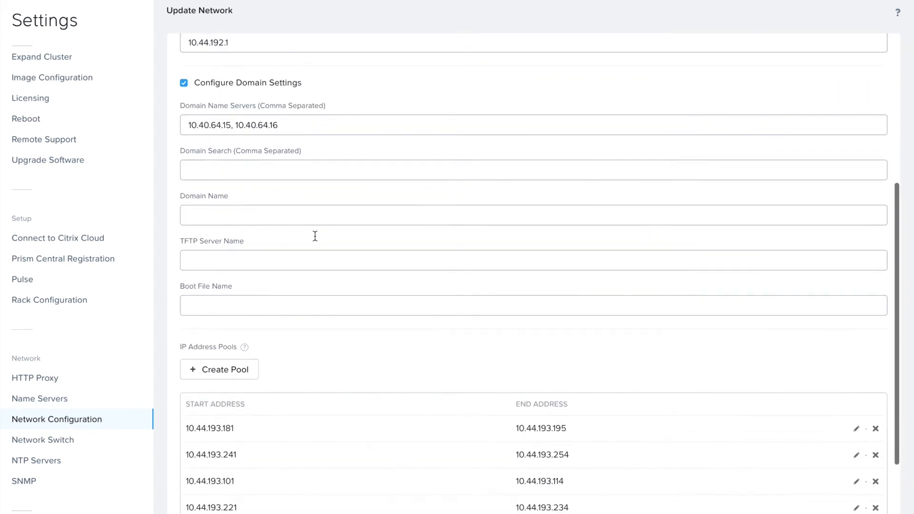
scroll(315, 237, "down", 1)
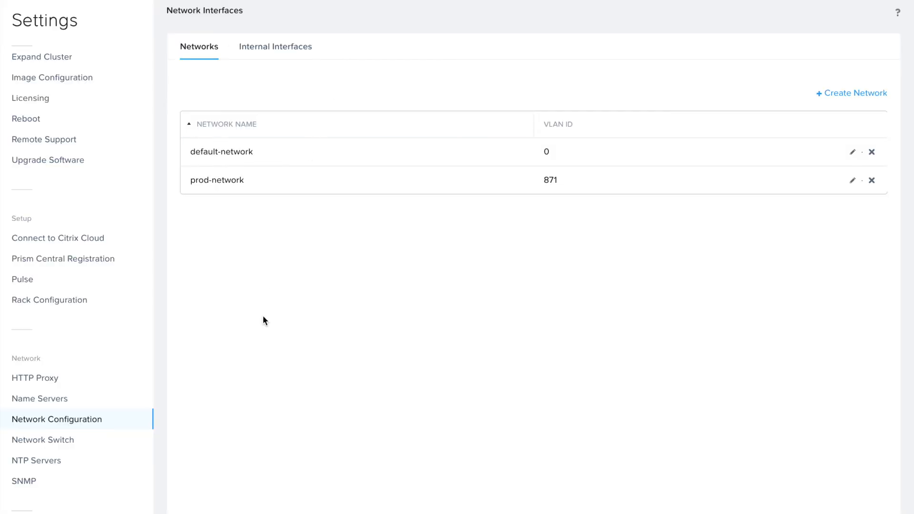
Step: Check the cluster's four NTP servers and two name servers, ending on the NTP server list
left_click(57, 461)
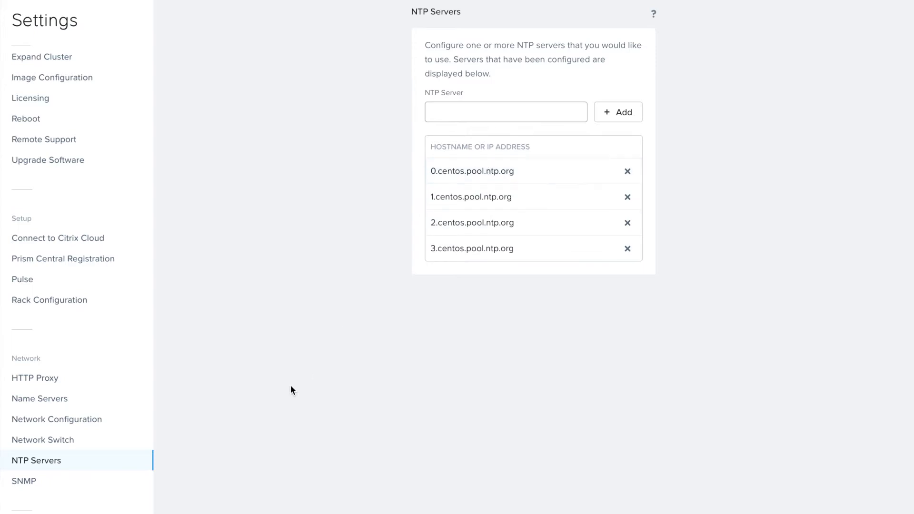
left_click(61, 398)
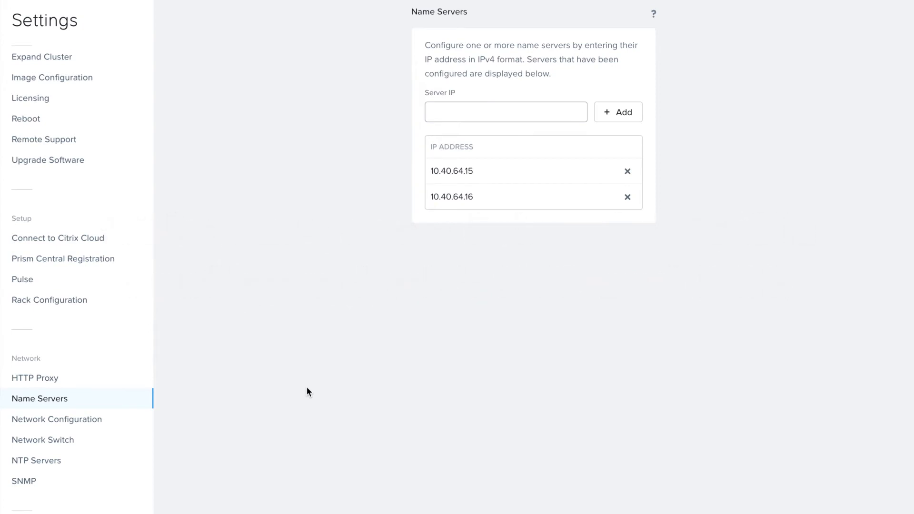
left_click(58, 461)
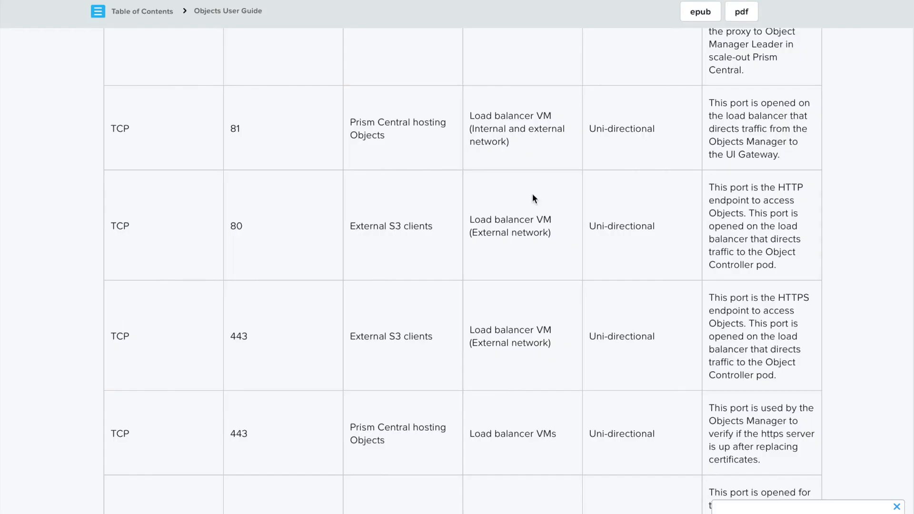
scroll(485, 292, "up", 10)
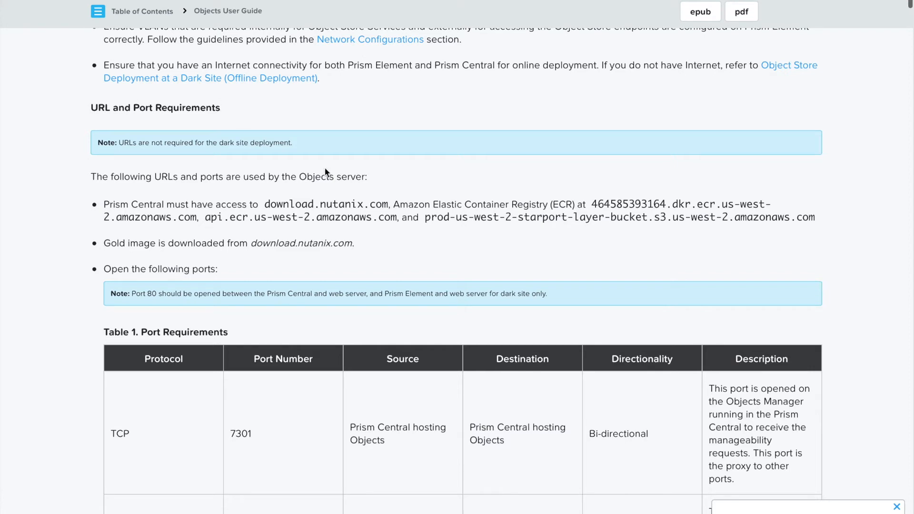
scroll(462, 296, "down", 1)
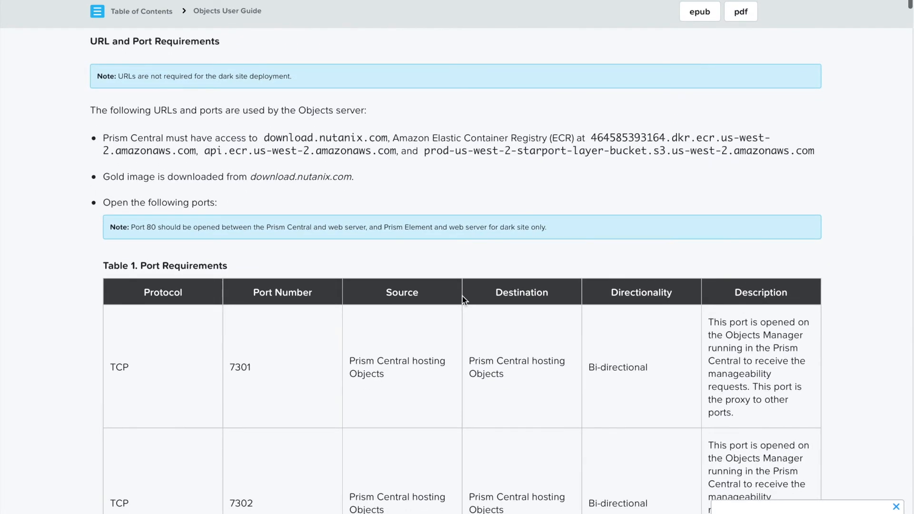
scroll(462, 296, "down", 3)
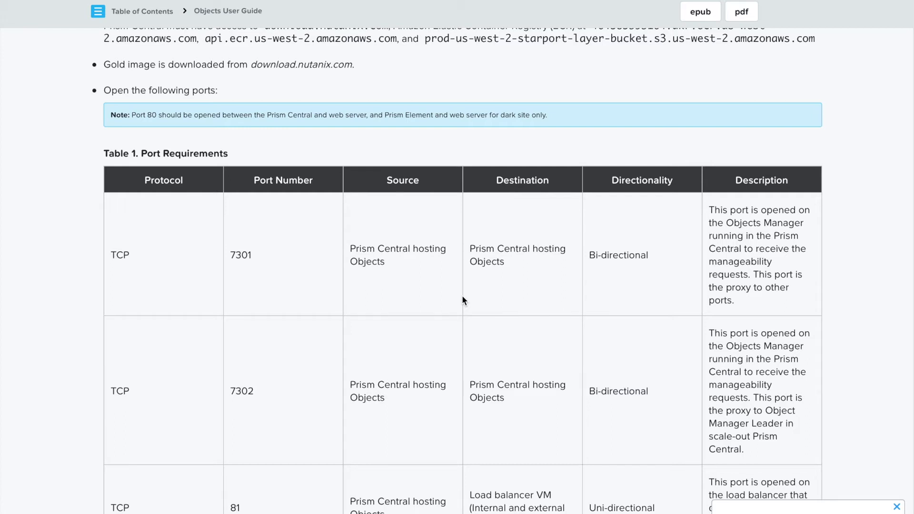
scroll(462, 300, "down", 2)
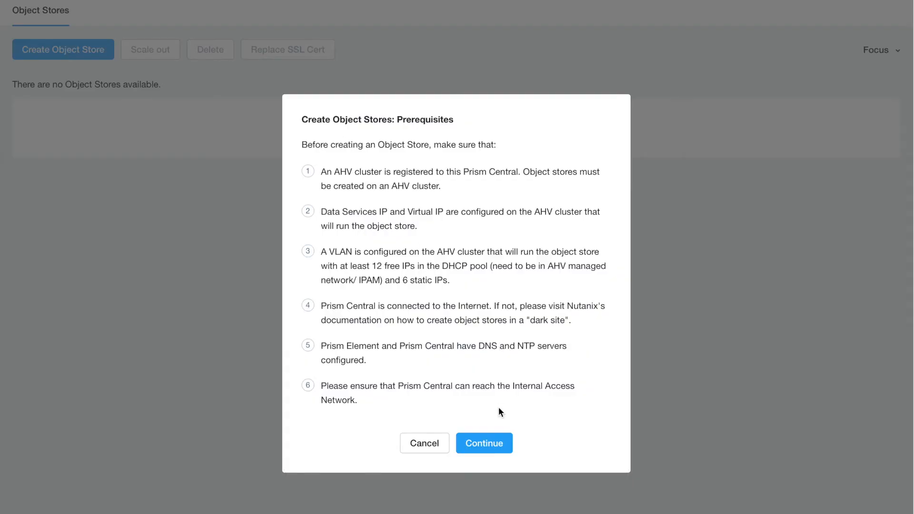
Step: Accept the prerequisites, name the object store objects001 with domain devops.sclacia.com, and continue
left_click(493, 447)
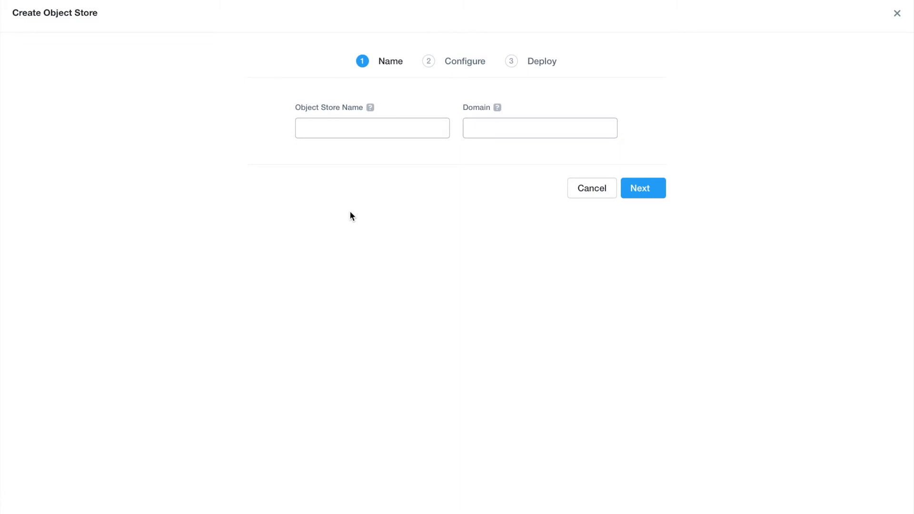
left_click(361, 132)
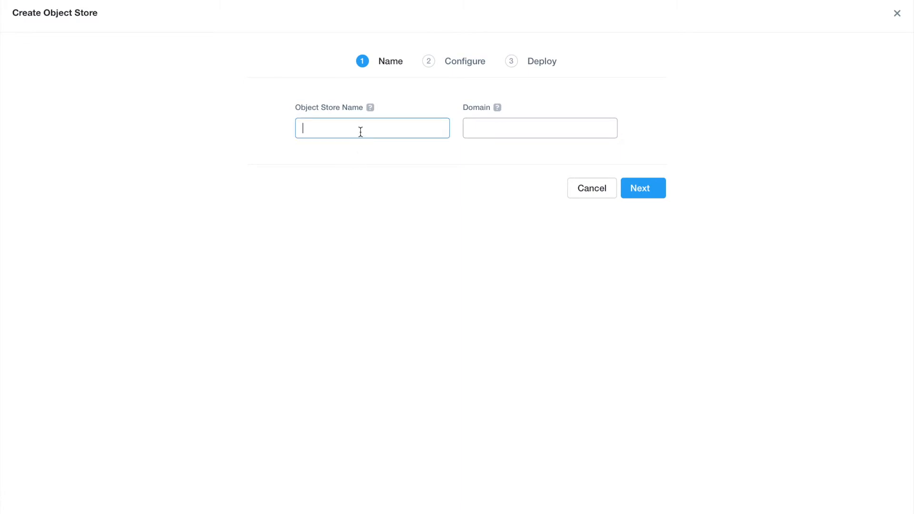
type("objects001")
mouse_move(371, 108)
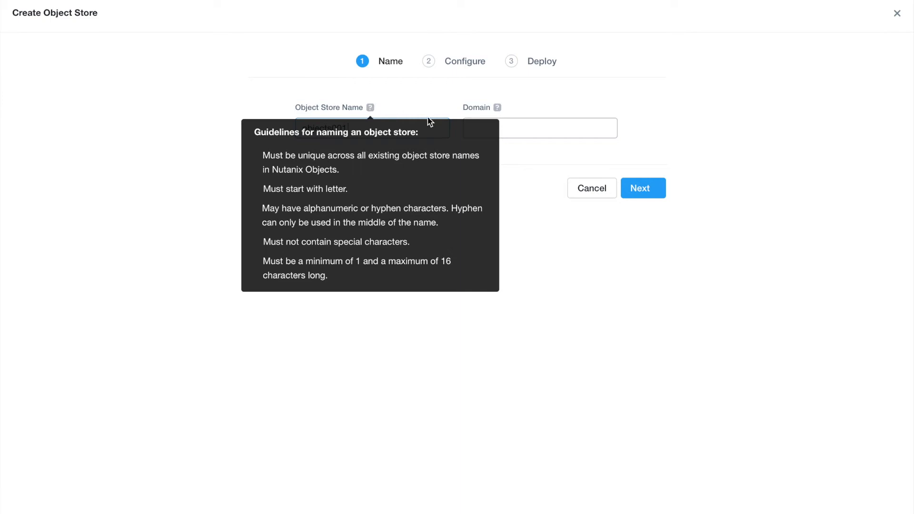
left_click(518, 130)
type("devops.")
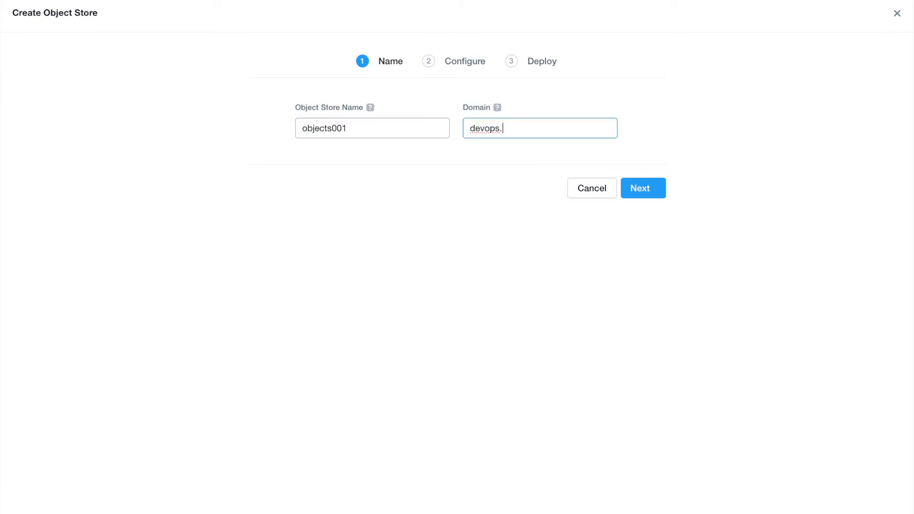
type("sclacia.com")
mouse_move(499, 106)
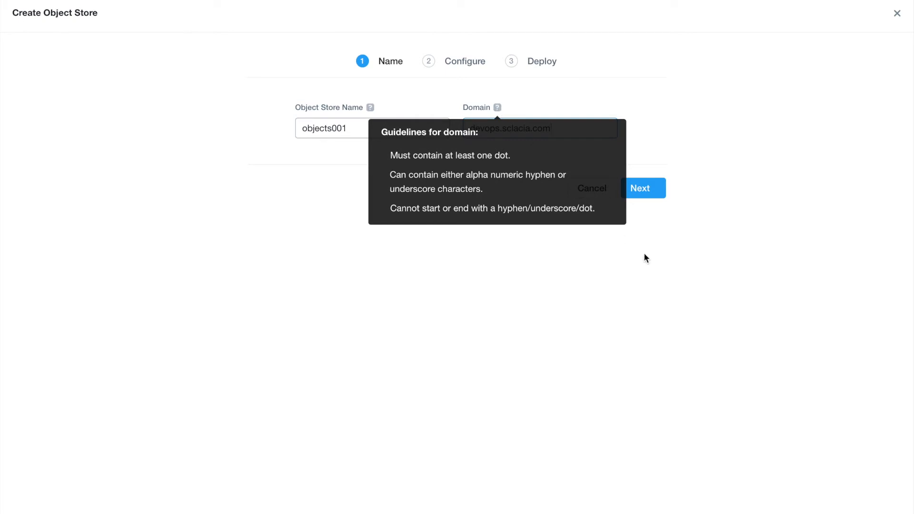
left_click(651, 193)
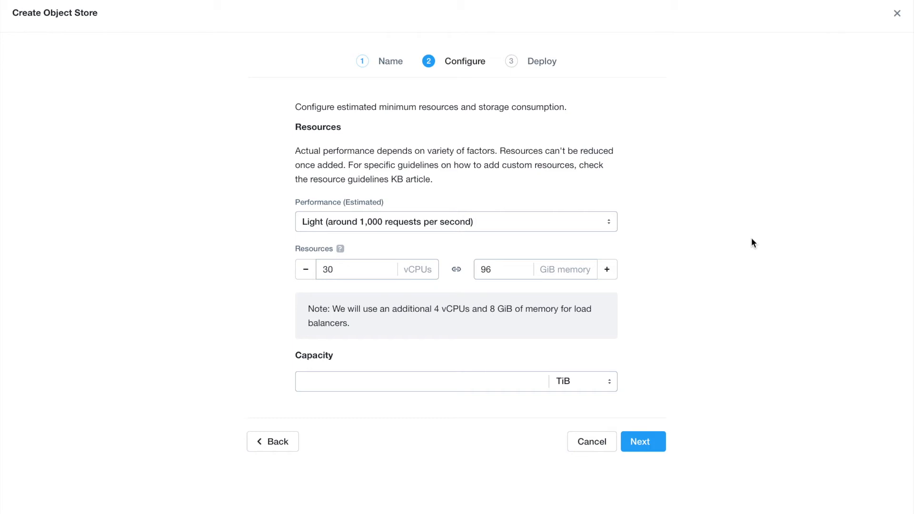
left_click(565, 227)
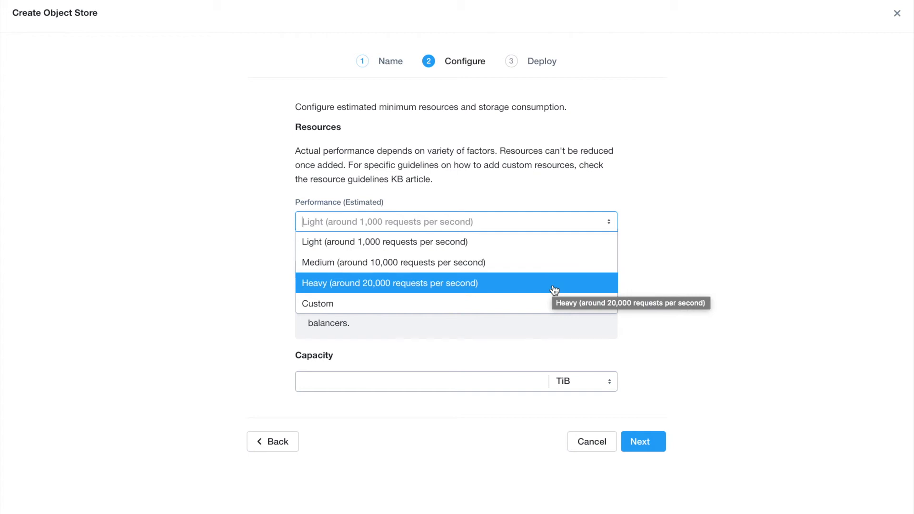
left_click(541, 307)
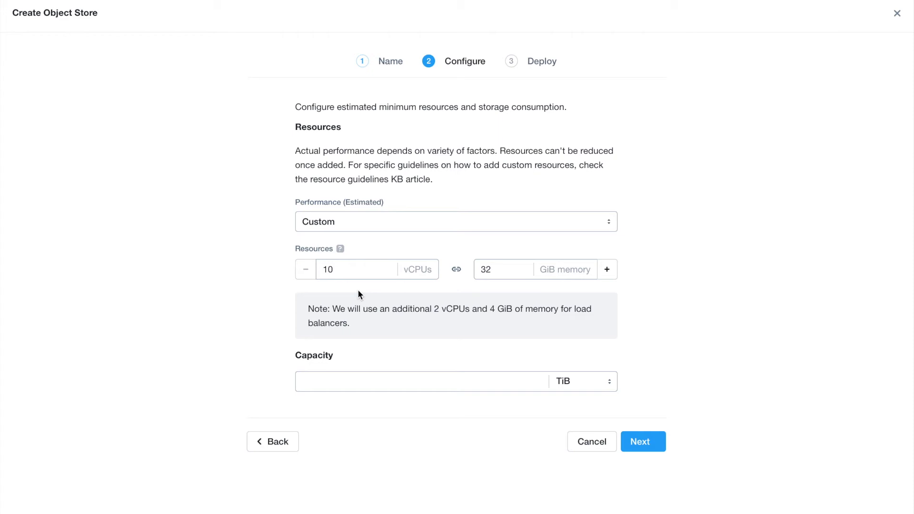
left_click(614, 274)
double_click(347, 270)
type("120")
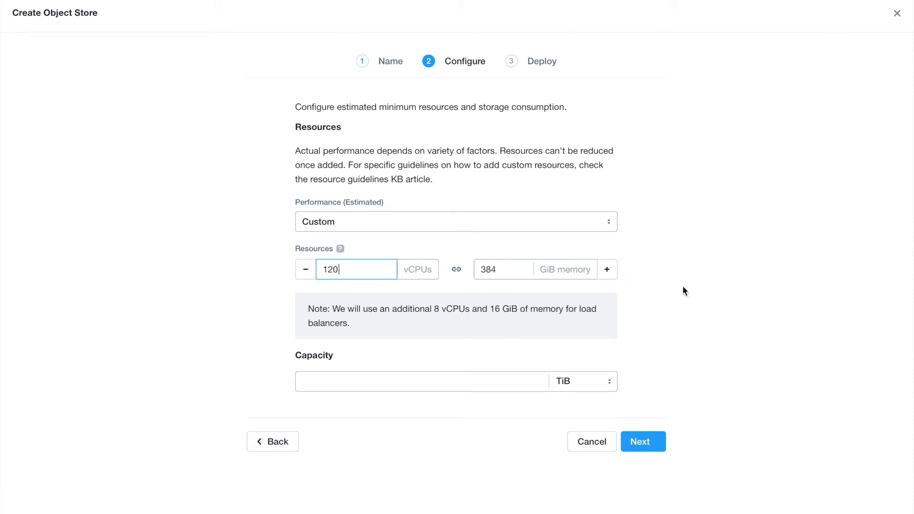
left_click(683, 289)
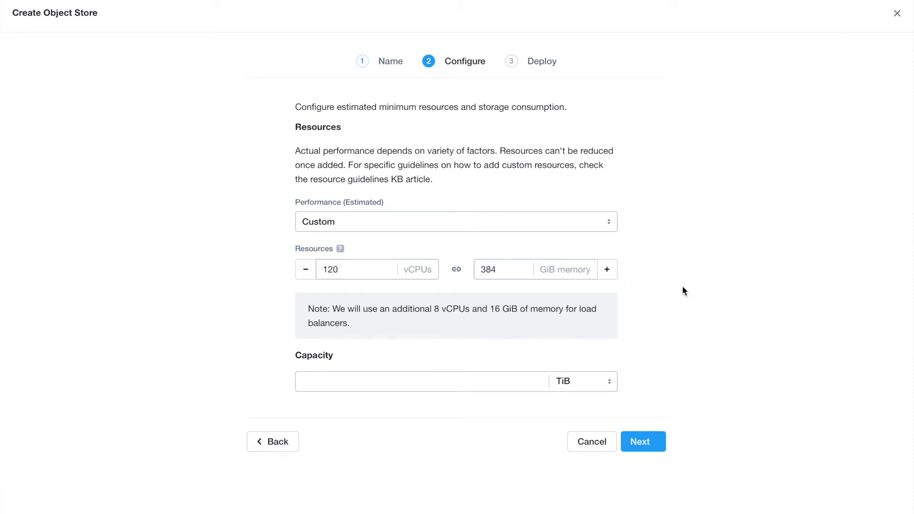
left_click(560, 230)
left_click(532, 243)
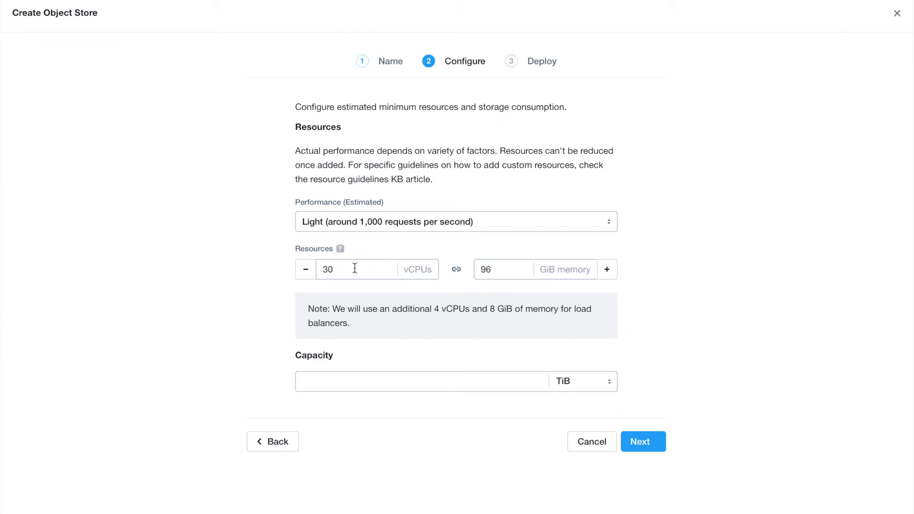
Step: Set the object store's storage capacity to 10 TiB and proceed to the Deploy step
left_click_drag(352, 327, 306, 308)
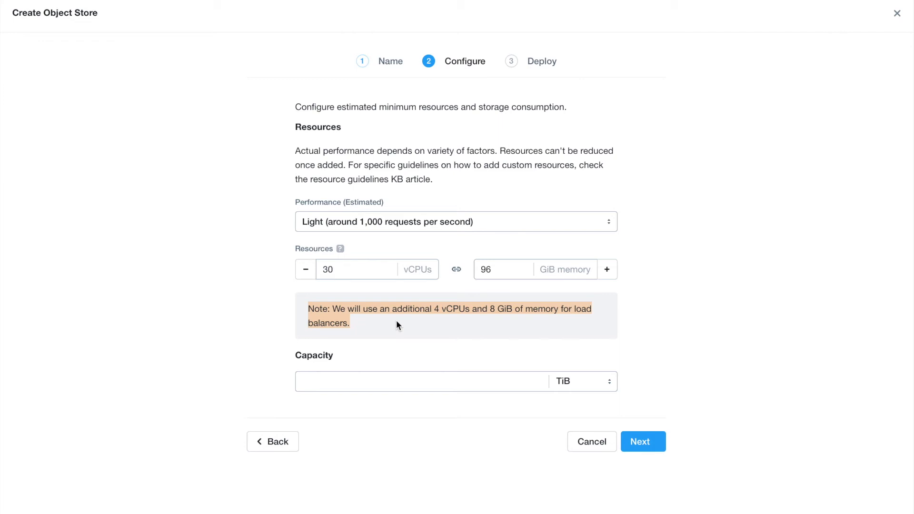
left_click(388, 384)
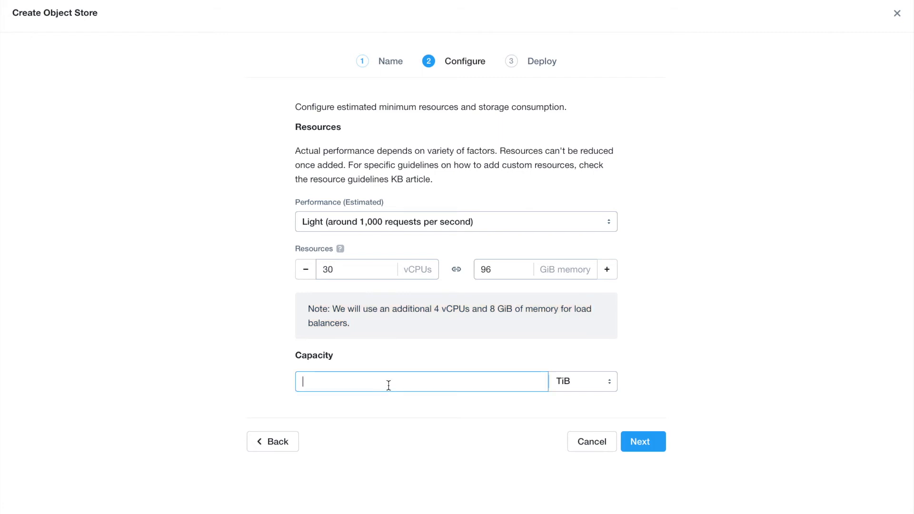
type("10")
left_click(641, 443)
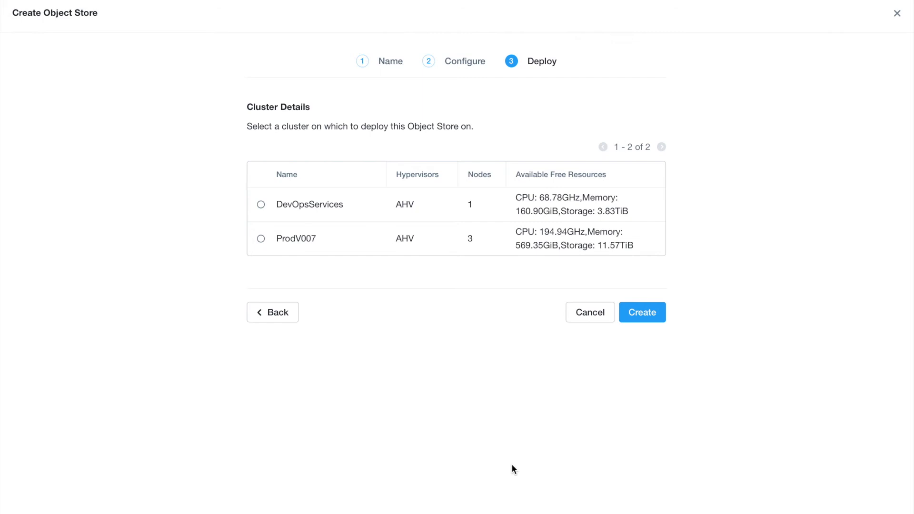
Step: Select DevOpsServices, then switch the deployment cluster to ProdV007 after the resource warning
left_click(261, 206)
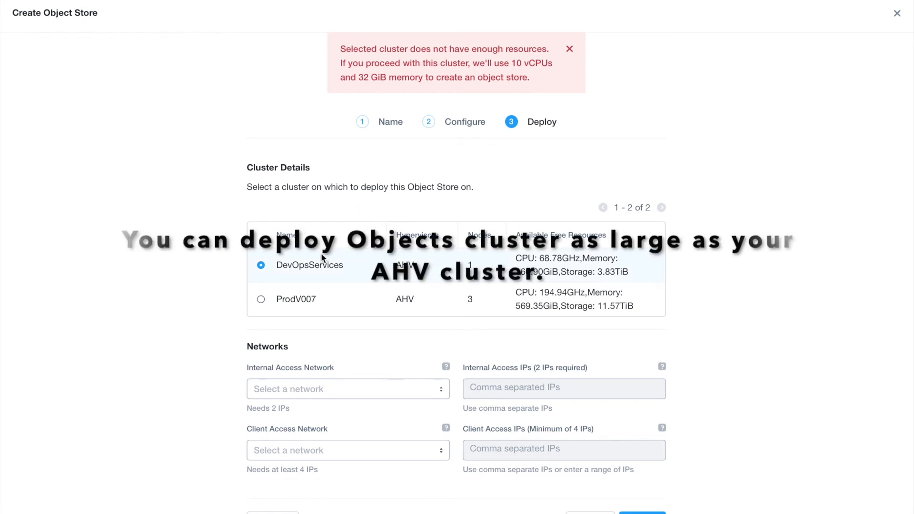
left_click(261, 300)
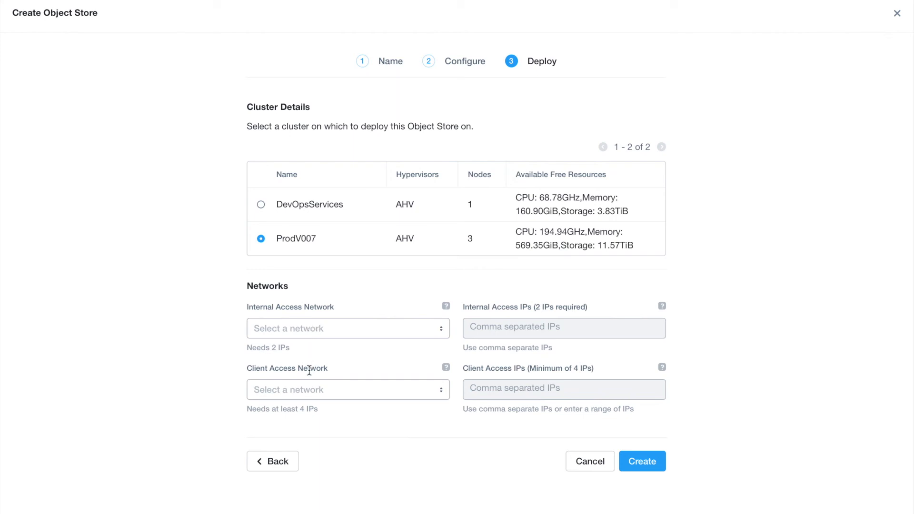
Step: Set internal access to prod-network 10.44.192.0/19 with IPs 10.44.193.119 and 10.44.193.120
left_click(328, 336)
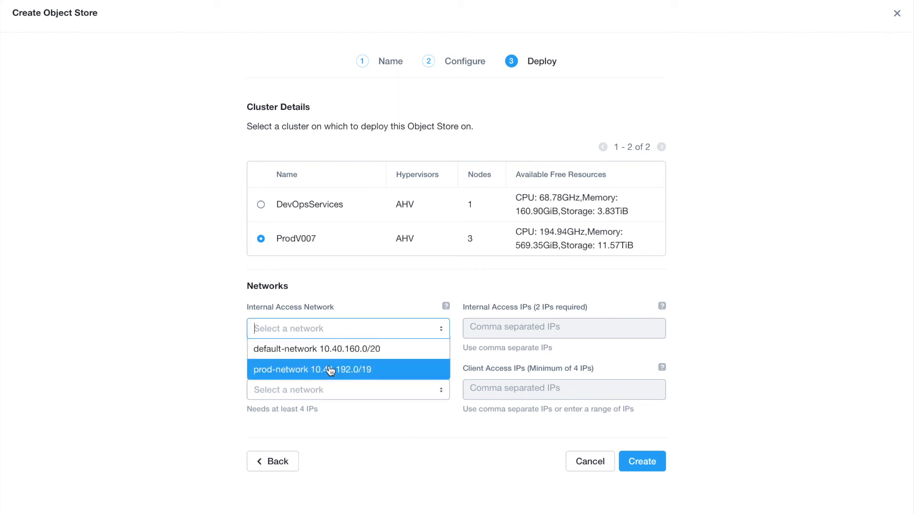
left_click(388, 372)
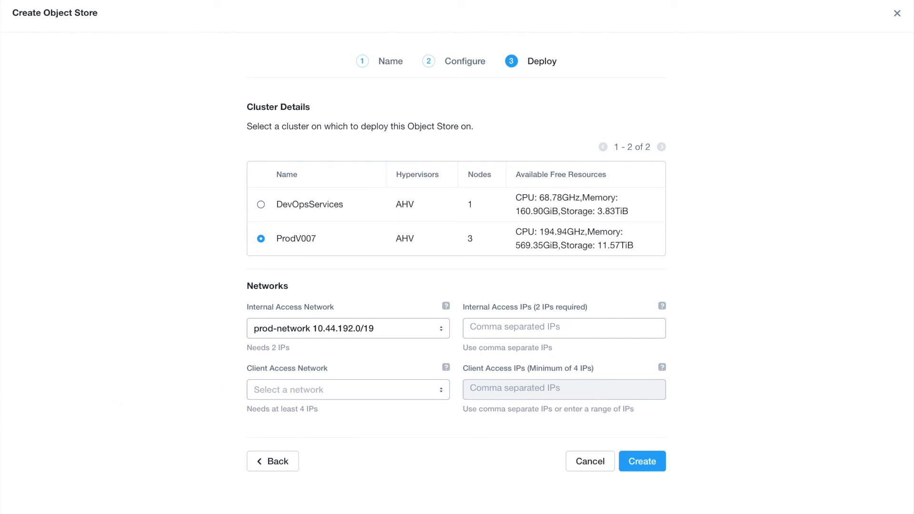
left_click(513, 334)
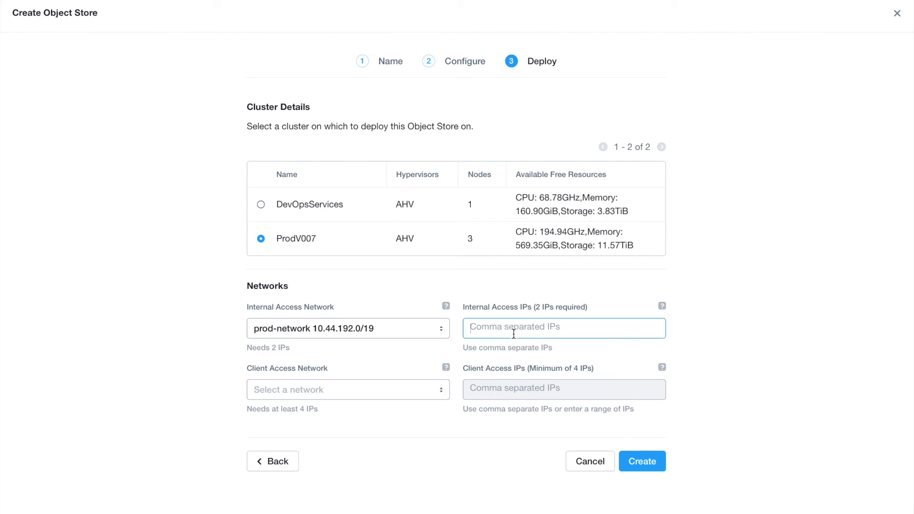
type("10.44.193.119,10.44.193.120")
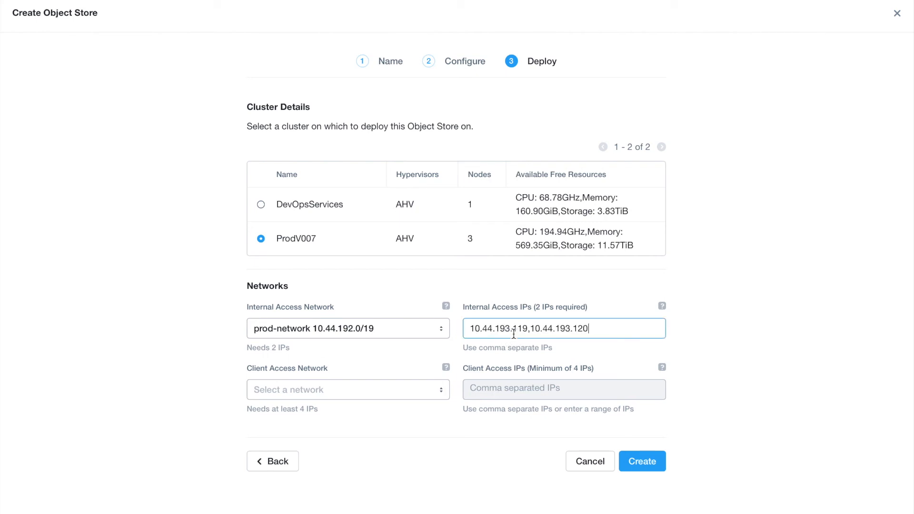
Step: Use default-network 10.40.160.0/20 with client IPs 10.40.166.68, .72, .48, .52, and create the store
left_click(410, 397)
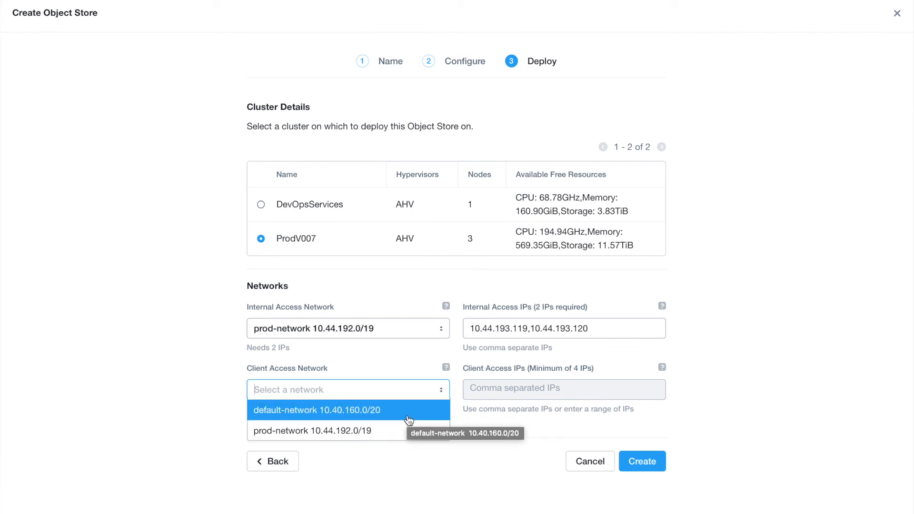
left_click(409, 419)
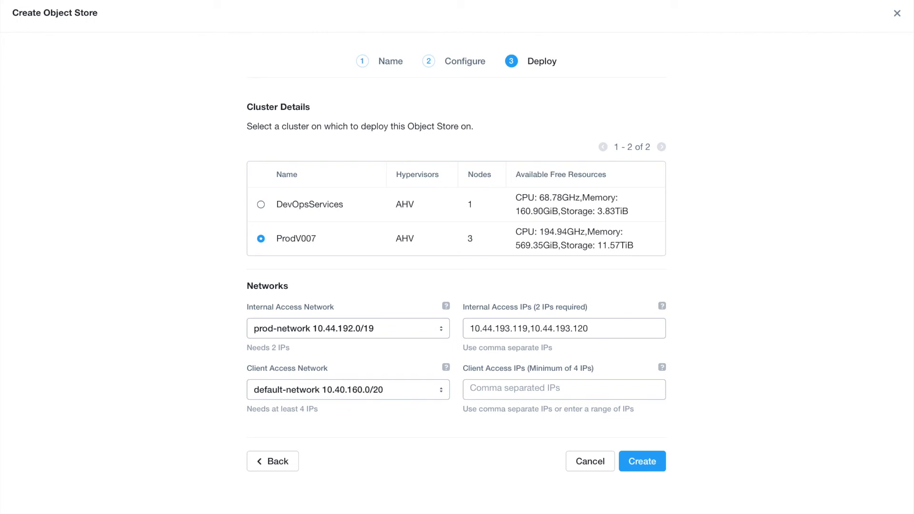
left_click(510, 389)
type("10.40.166.68,10.40.166.72,10.40.166.48,10.40.166.52")
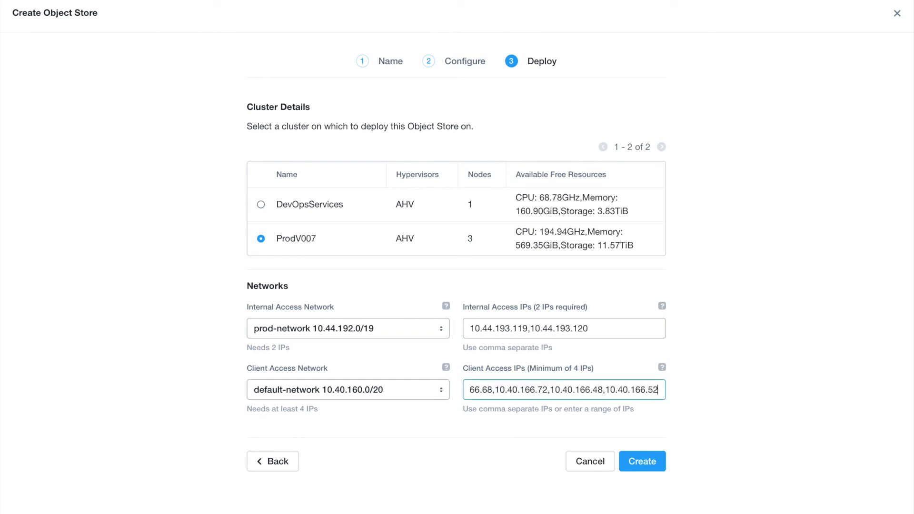
left_click(577, 511)
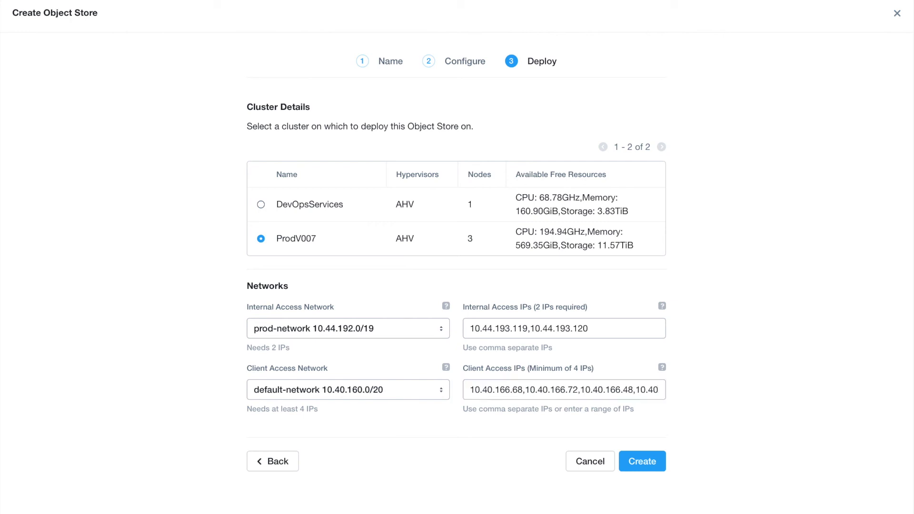
left_click(652, 466)
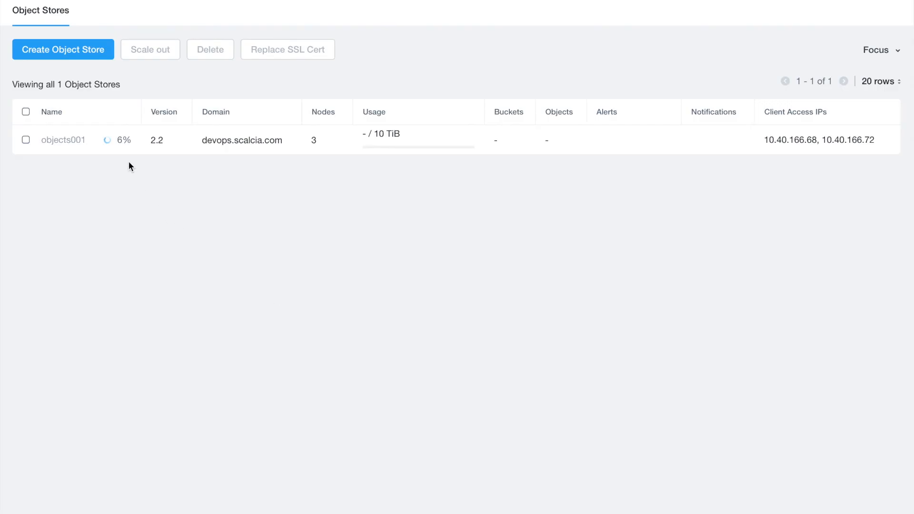
Step: Check objects001's deployment steps: Starting Deployment done, Performing Prechecks at 6%
mouse_move(122, 142)
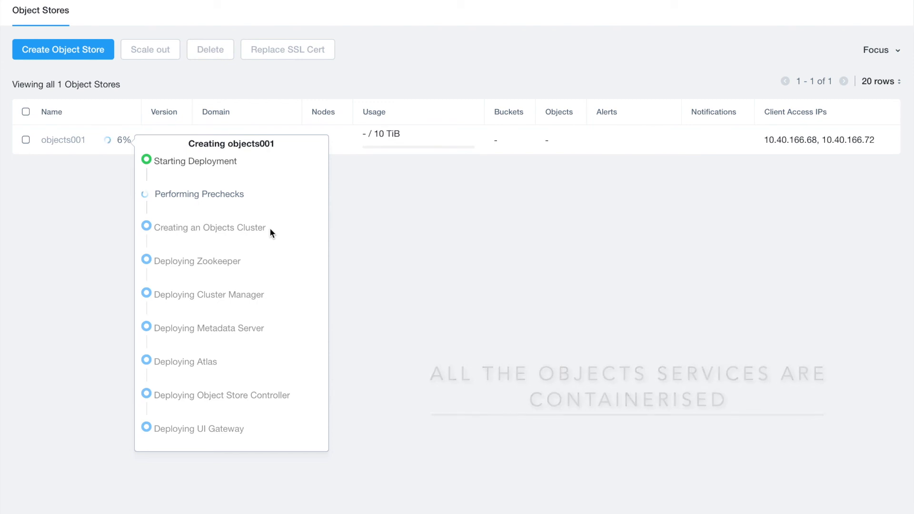
left_click_drag(253, 263, 155, 261)
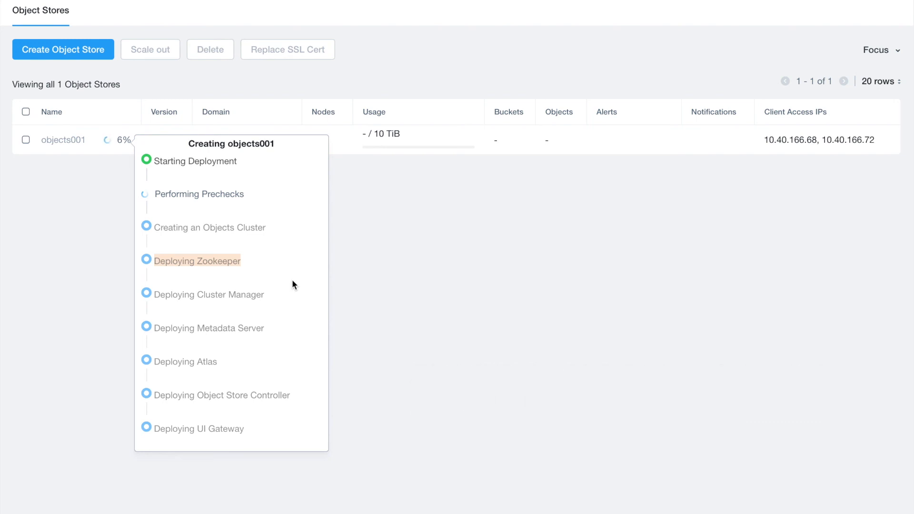
left_click(215, 307)
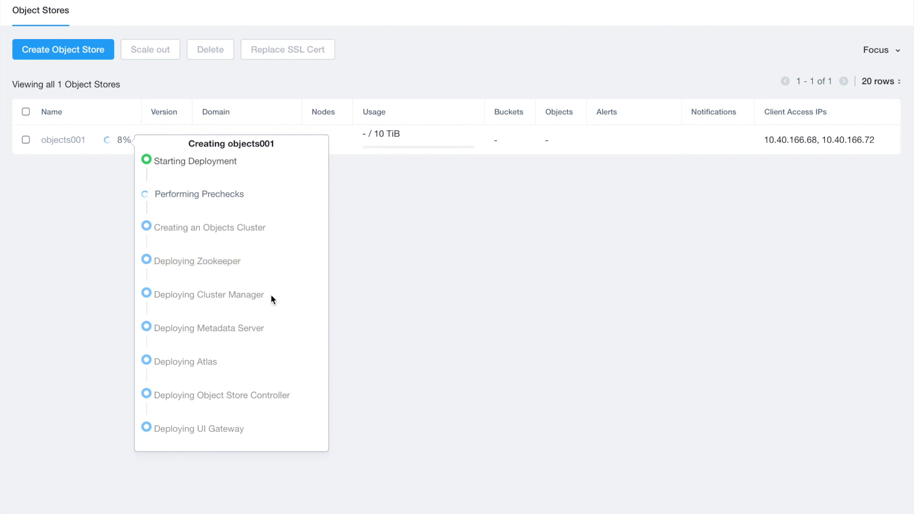